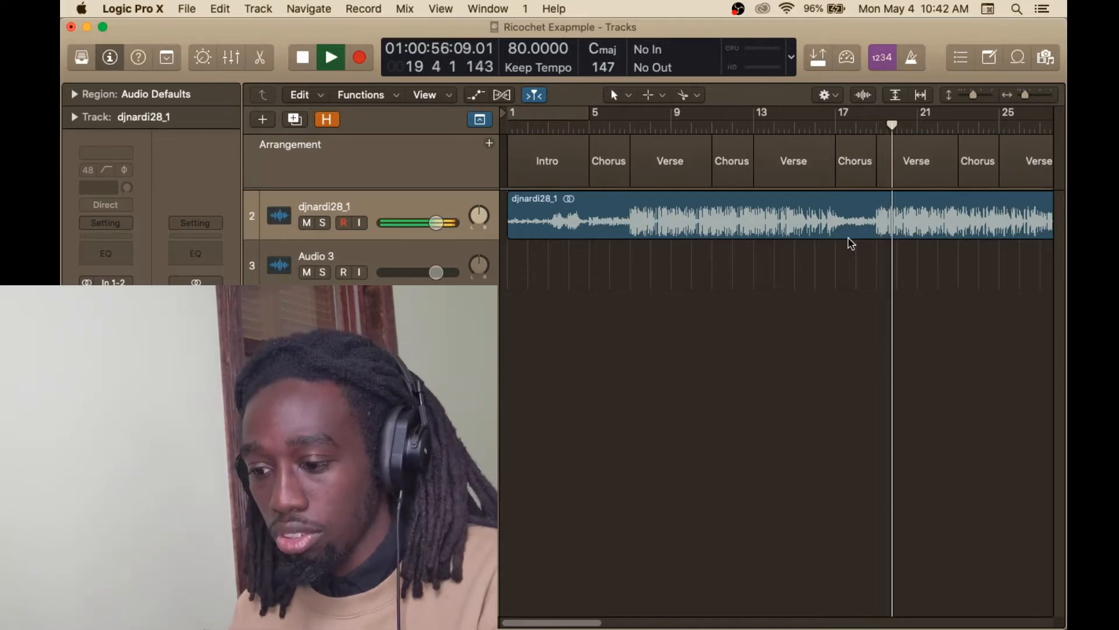
# Stop playback and close the audio track's BPM Counter window.
pyautogui.press('space')
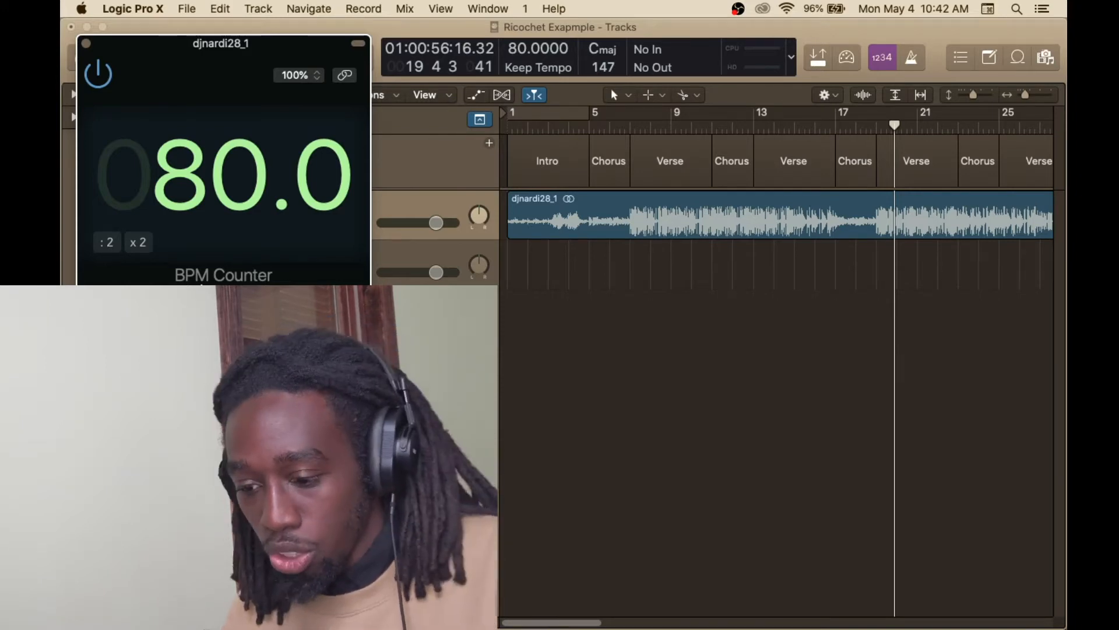
pyautogui.press('super+w')
# Play the song from its beginning with the metronome on to check it against the tempo and grid.
pyautogui.scroll(10, 635, 200)
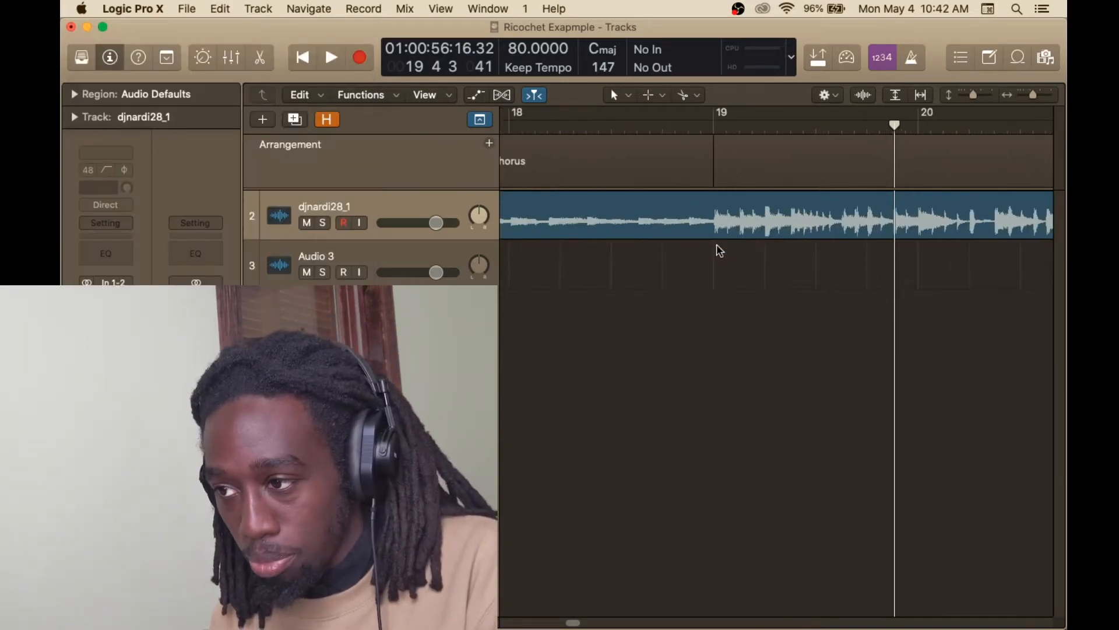
pyautogui.hscroll(-10, 688, 233)
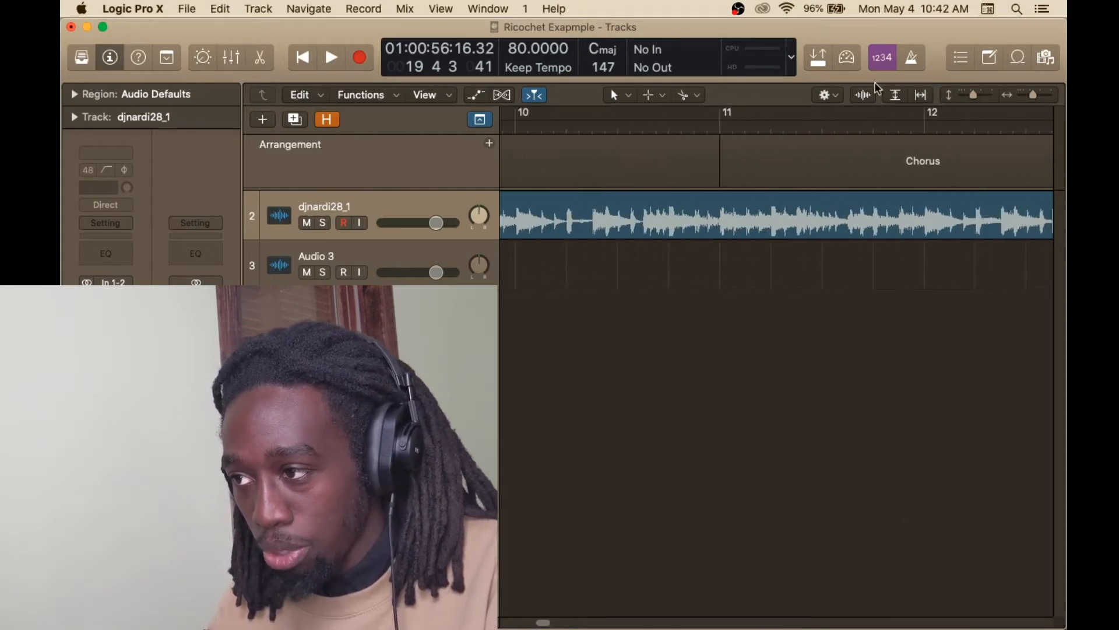
pyautogui.click(911, 57)
pyautogui.press('Return')
pyautogui.press('space')
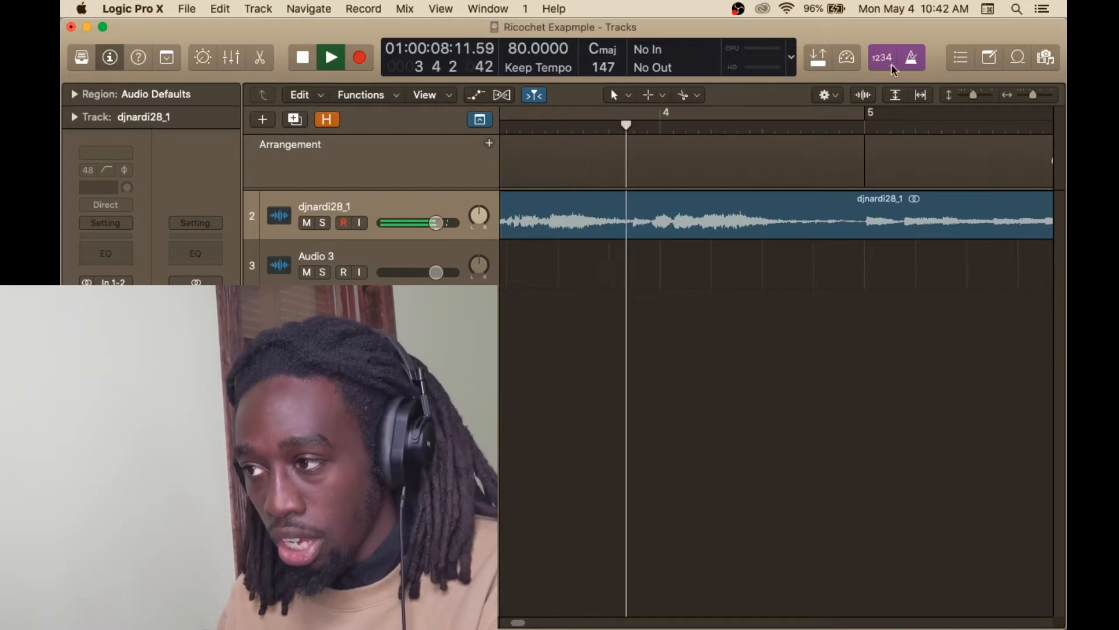
pyautogui.press('space')
# Play from the end of the intro through the first chorus into the first verse to hear the section changes.
pyautogui.press('z')
pyautogui.press('super+Left')
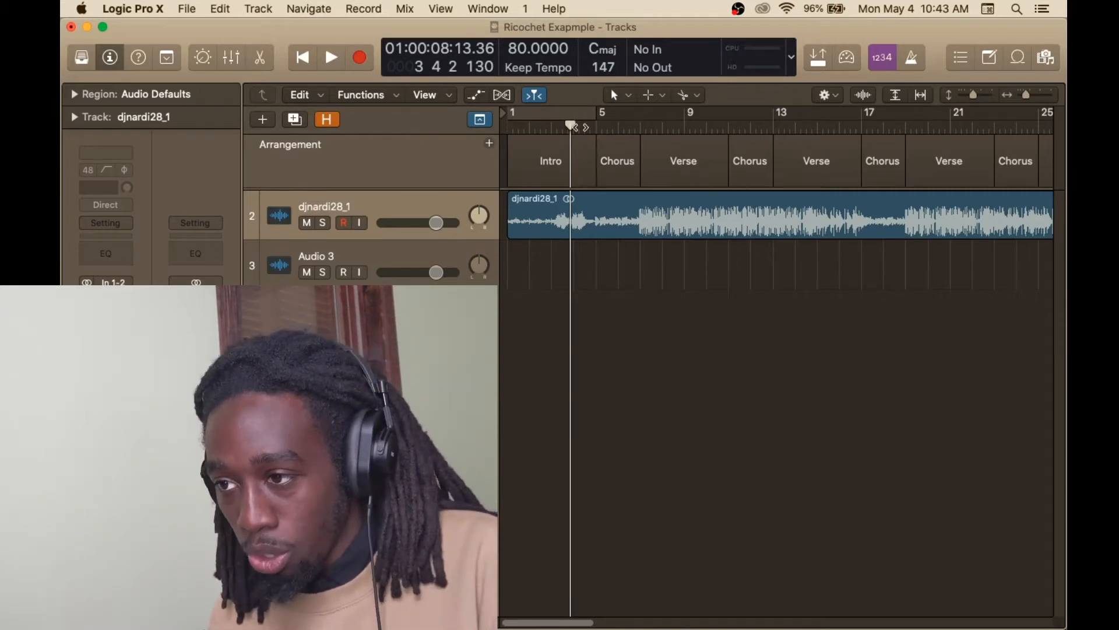
pyautogui.moveTo(571, 129); pyautogui.dragTo(563, 129)
pyautogui.press('space')
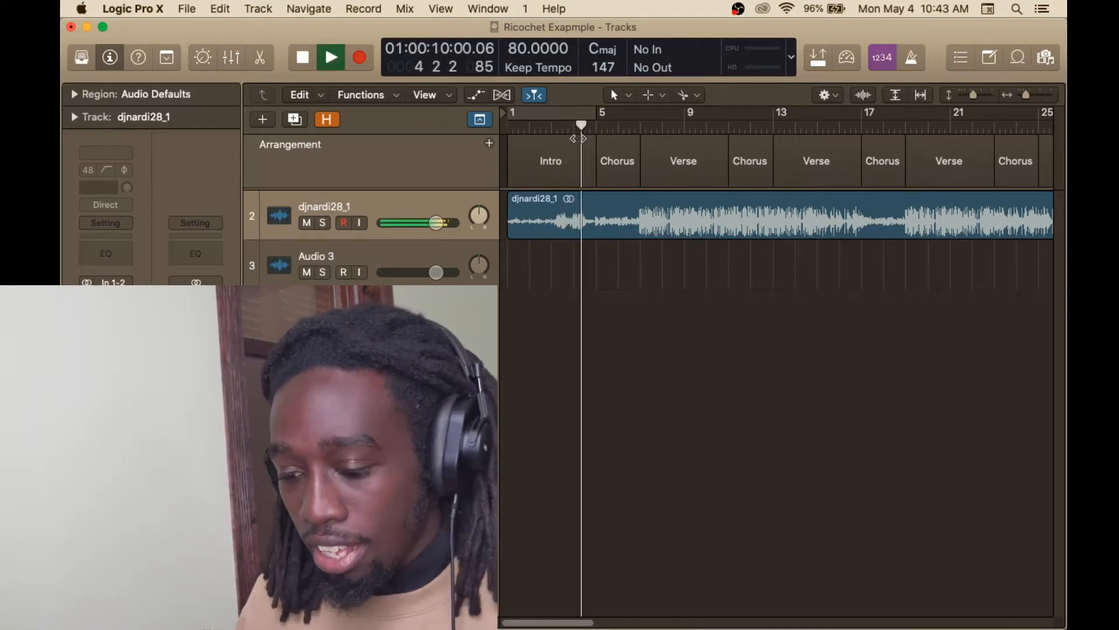
pyautogui.press('space')
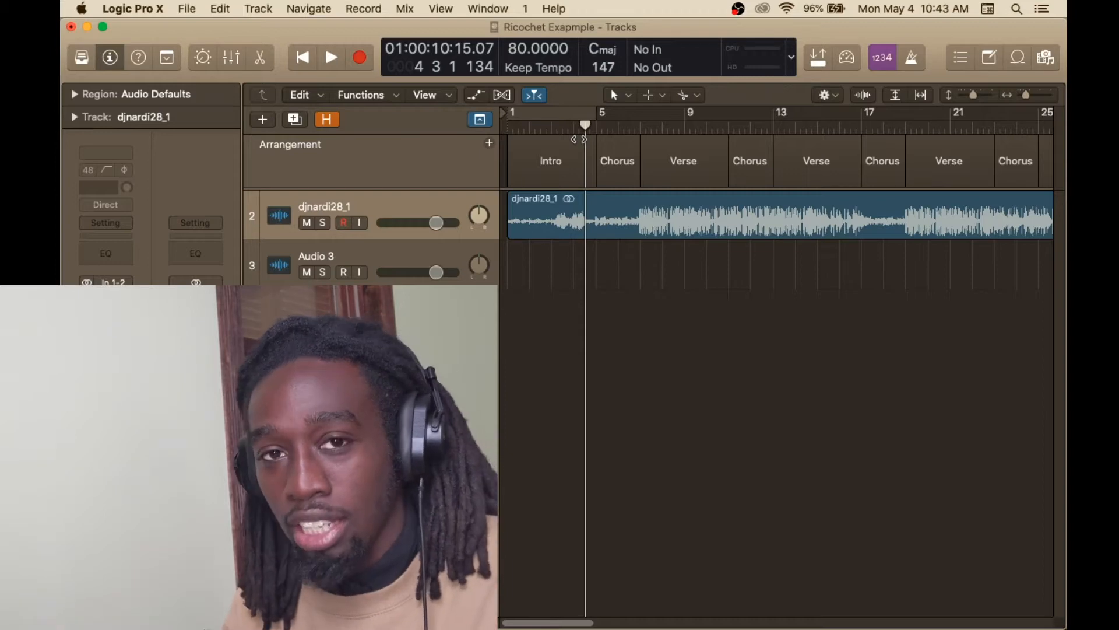
pyautogui.press('space')
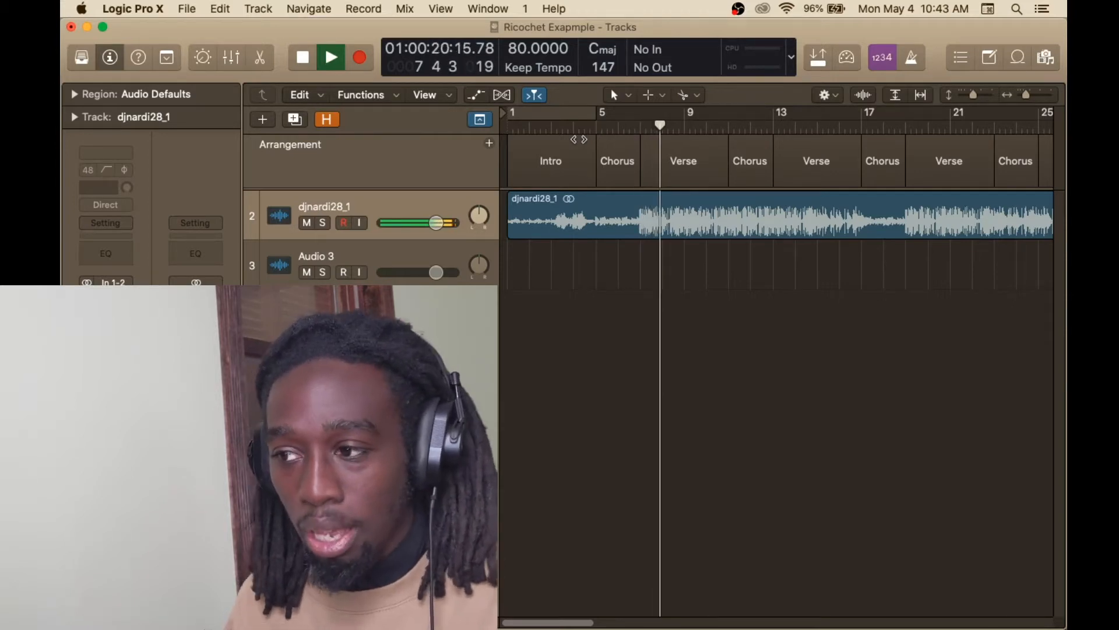
pyautogui.press('space')
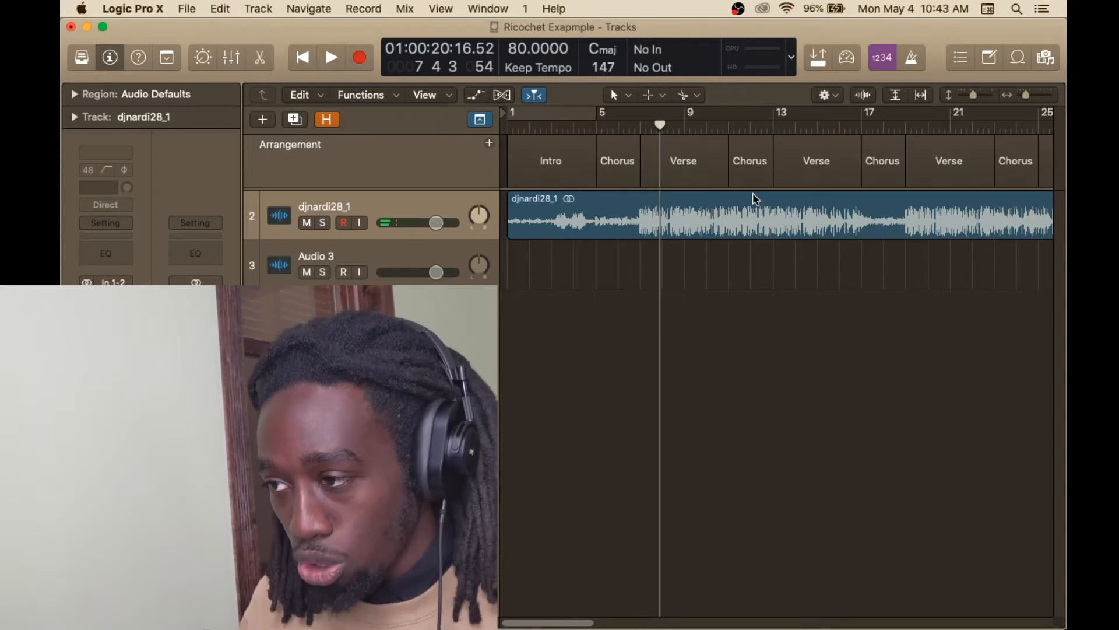
# Look over the arrangement markers along the song and compare their boundaries with the waveform.
pyautogui.hscroll(3, 751, 196)
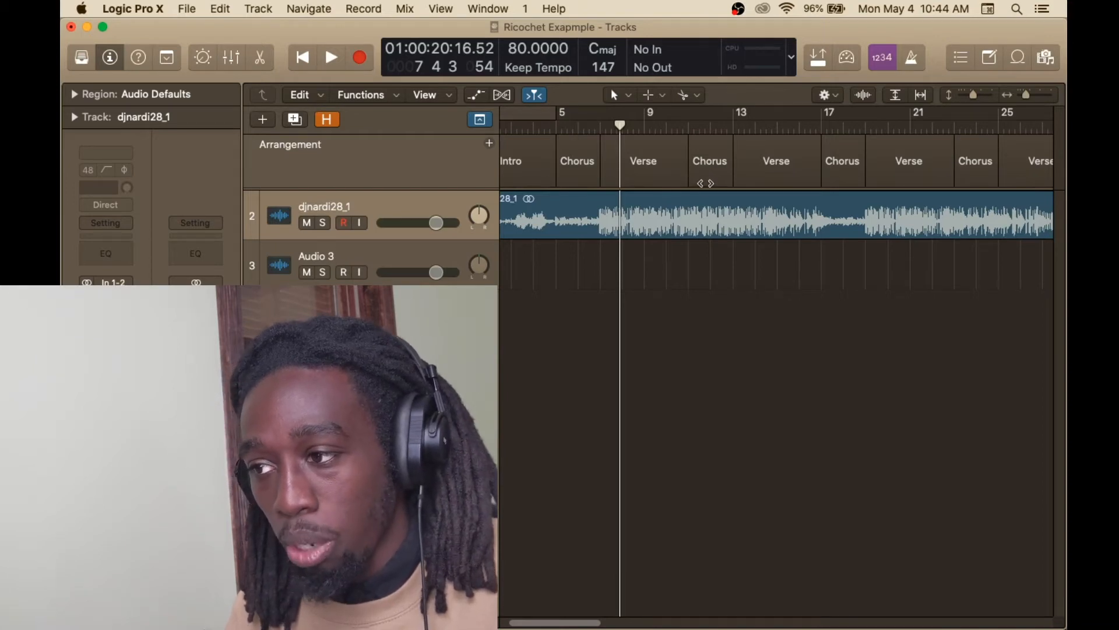
pyautogui.hscroll(15, 707, 184)
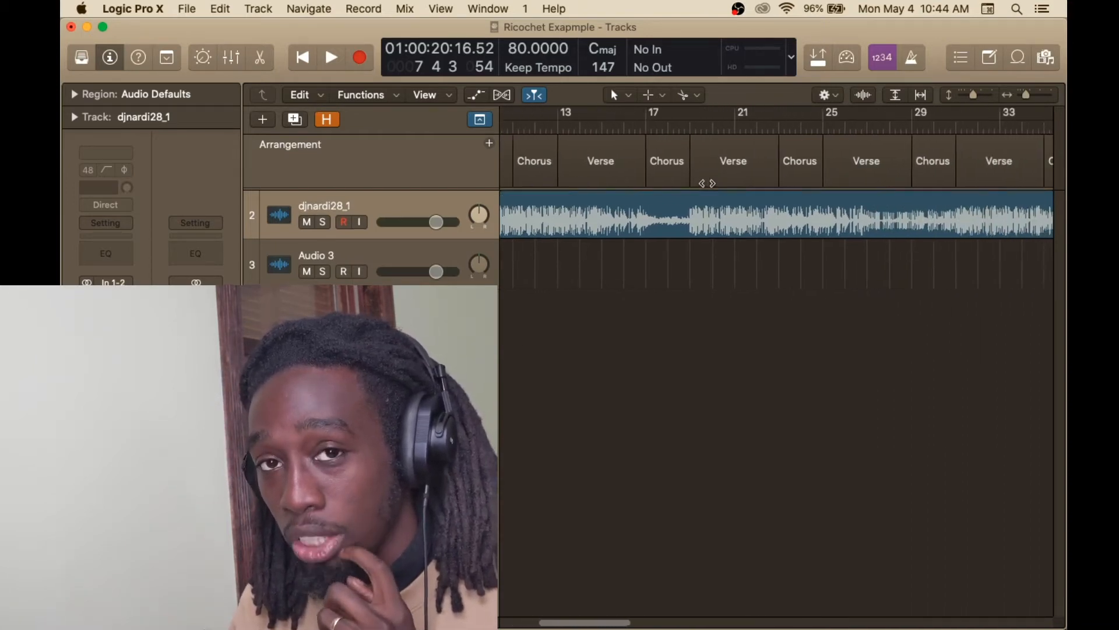
pyautogui.hscroll(-15, 694, 180)
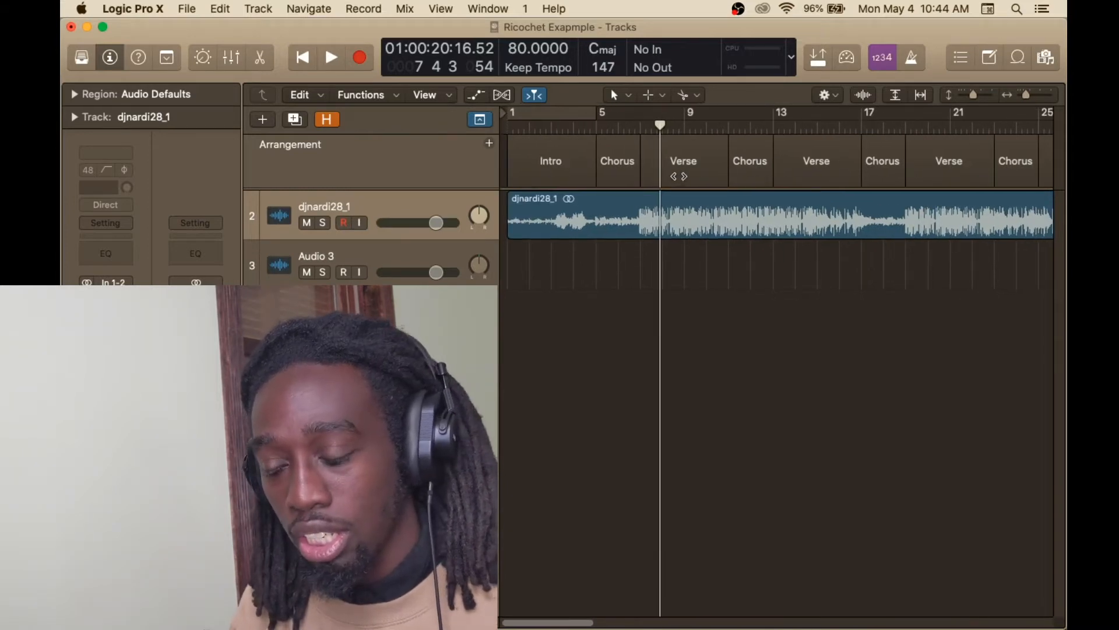
pyautogui.hscroll(2, 707, 183)
pyautogui.hscroll(15, 707, 183)
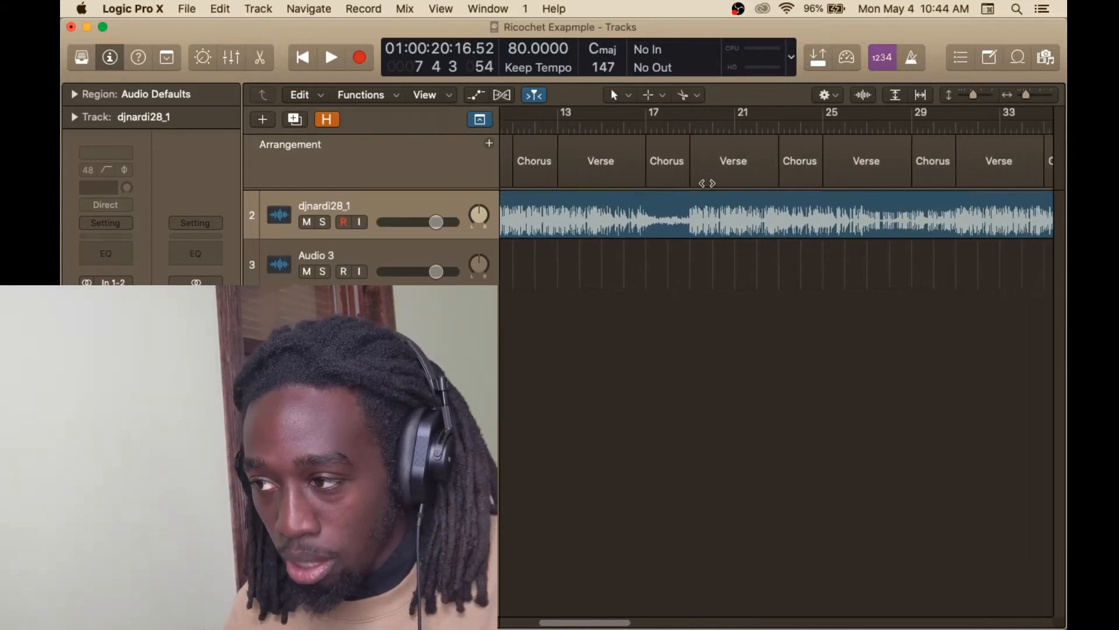
pyautogui.hscroll(-15, 707, 183)
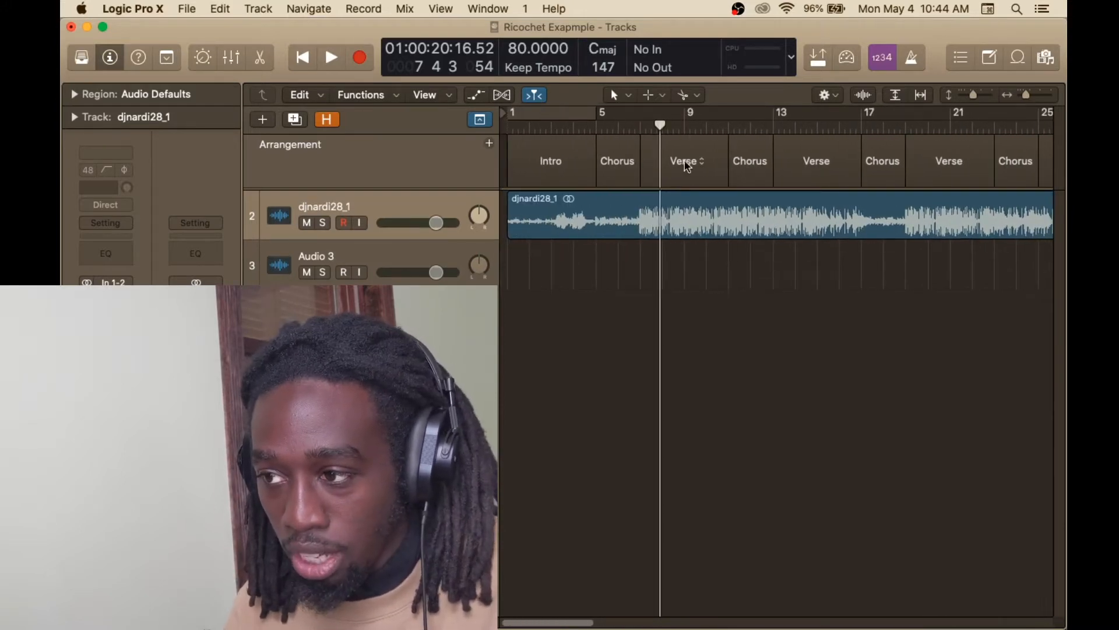
pyautogui.hscroll(2, 695, 167)
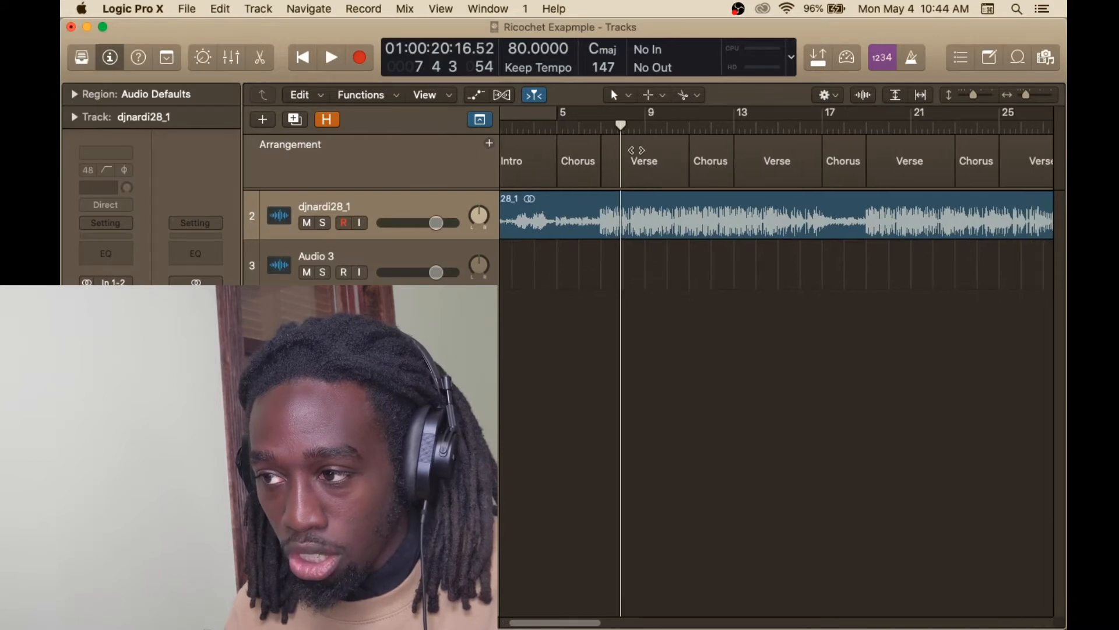
# Go through the verse and chorus markers one by one, from the first verse at bar 7 onward.
pyautogui.moveTo(640, 153); pyautogui.dragTo(636, 150)
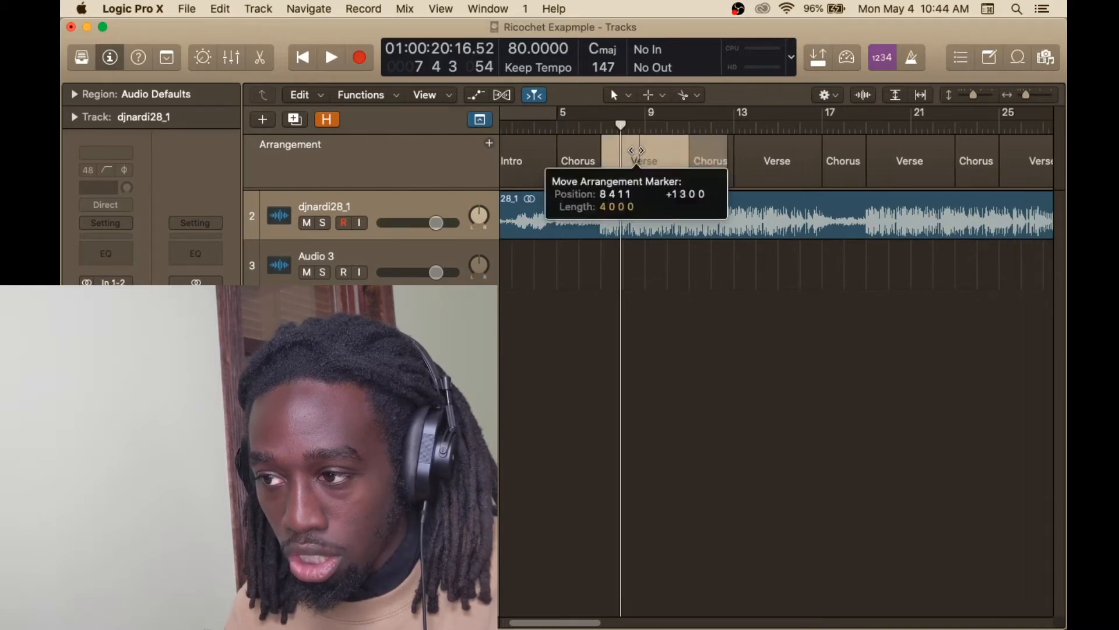
pyautogui.moveTo(637, 150); pyautogui.dragTo(653, 154)
pyautogui.hscroll(3, 664, 157)
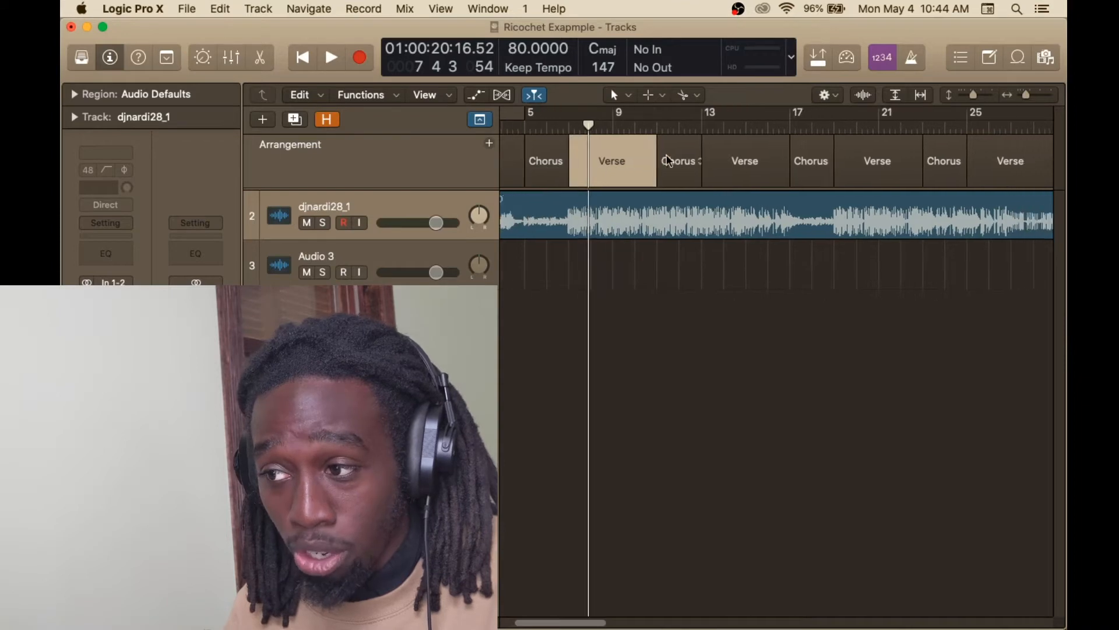
pyautogui.moveTo(670, 160); pyautogui.dragTo(664, 155)
pyautogui.click(714, 151)
pyautogui.click(802, 152)
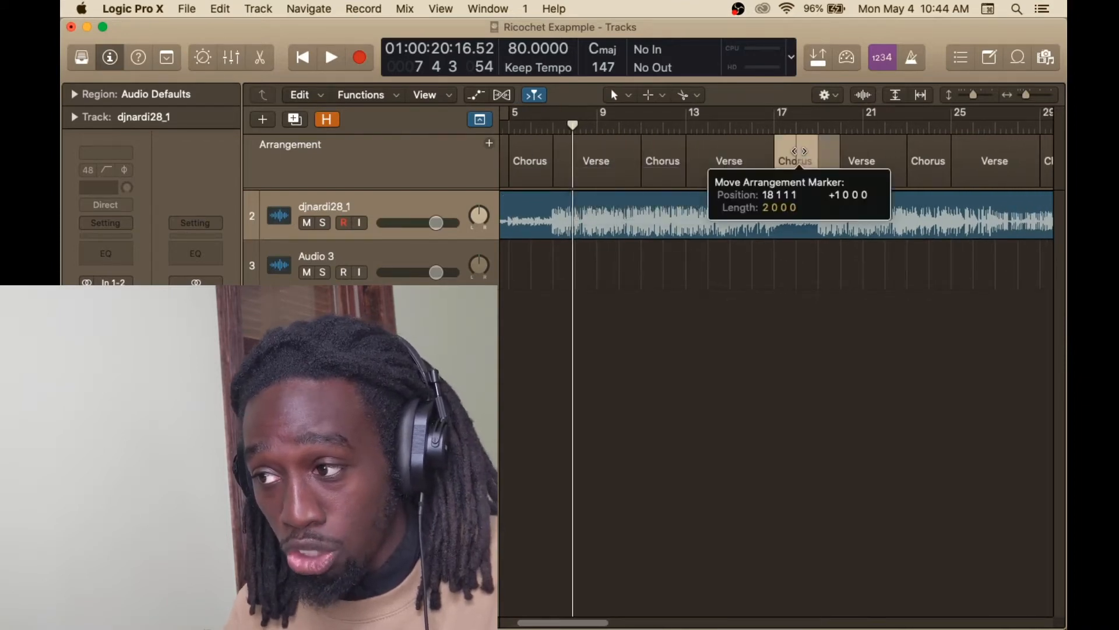
pyautogui.click(867, 153)
pyautogui.hscroll(5, 850, 155)
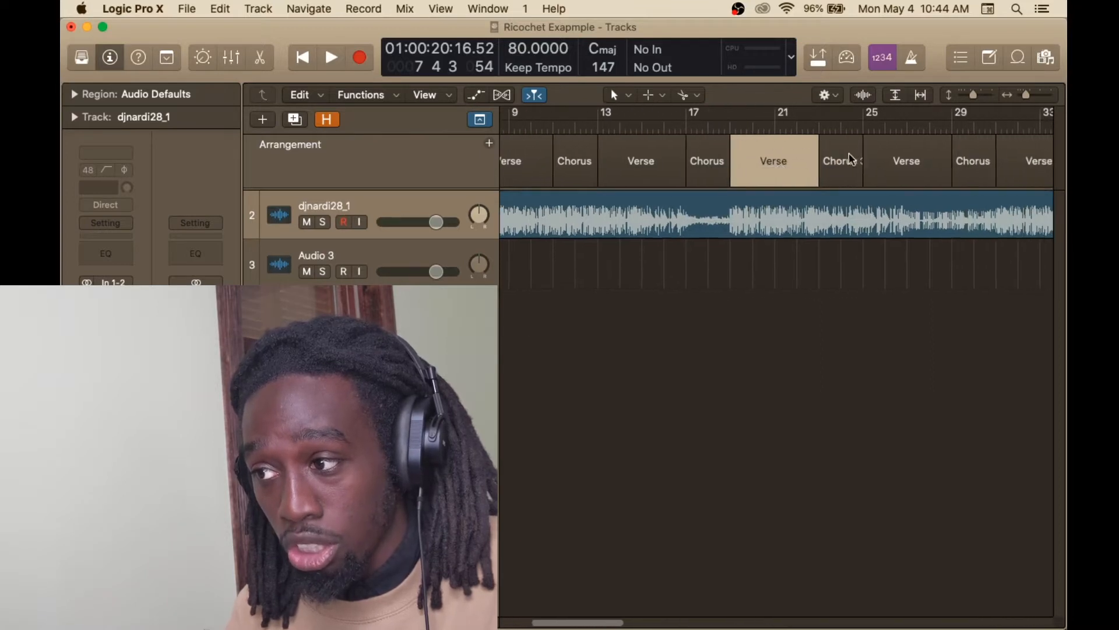
pyautogui.click(840, 153)
pyautogui.hscroll(6, 880, 155)
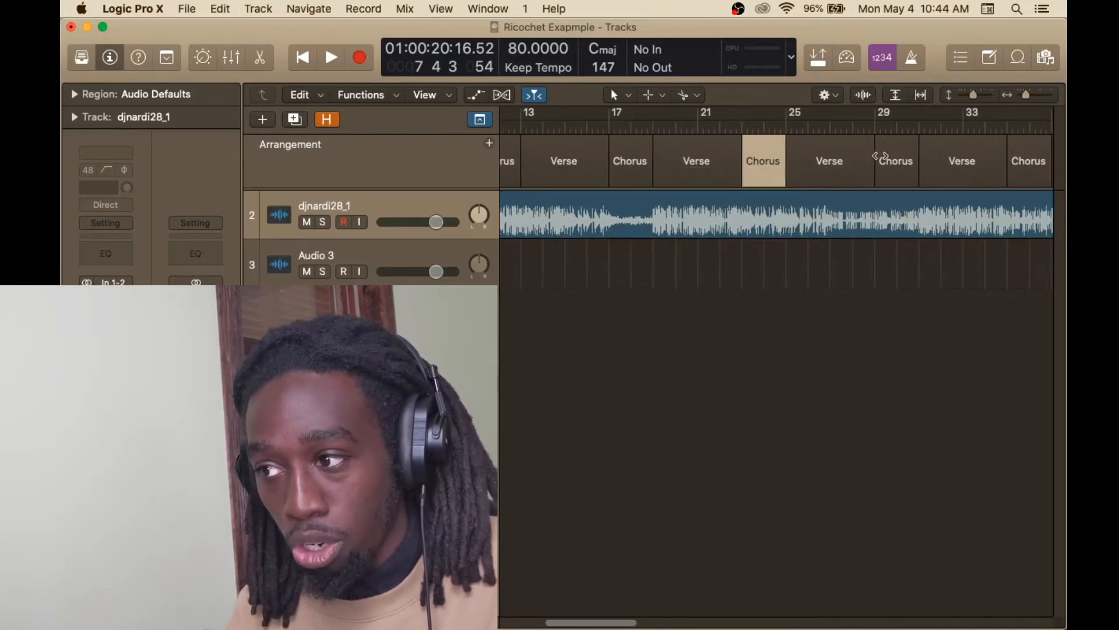
pyautogui.hscroll(4, 880, 156)
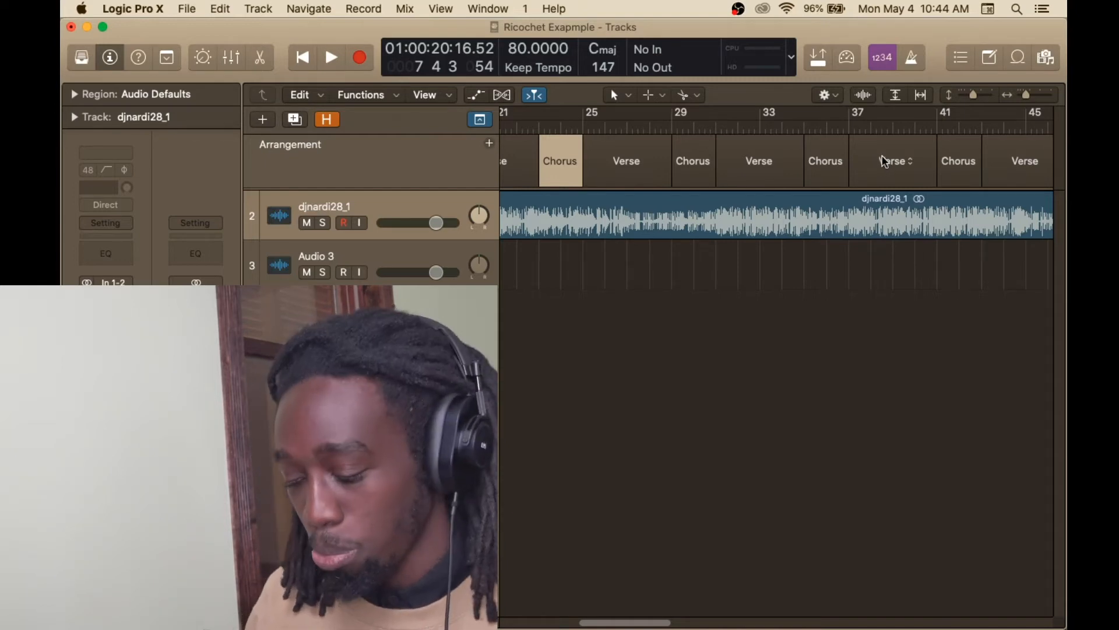
# Split the audio region at bars 5 and 7, the start and end of the first chorus.
pyautogui.hscroll(-10, 885, 162)
pyautogui.scroll(-3, 885, 162)
pyautogui.hscroll(-3, 885, 162)
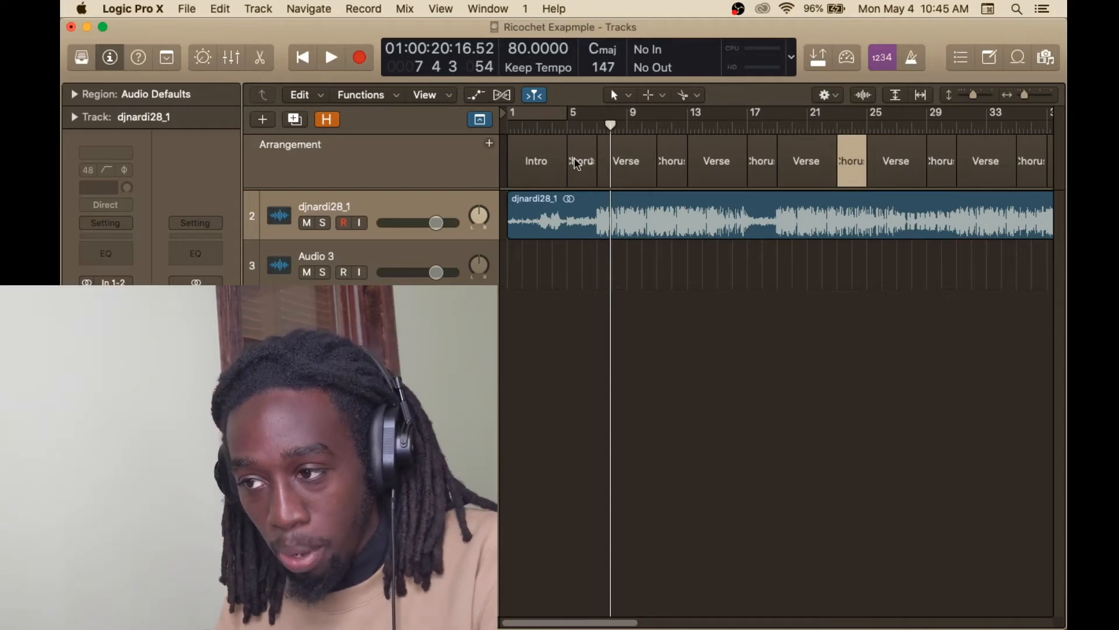
pyautogui.click(564, 127)
pyautogui.moveTo(564, 126); pyautogui.dragTo(565, 127)
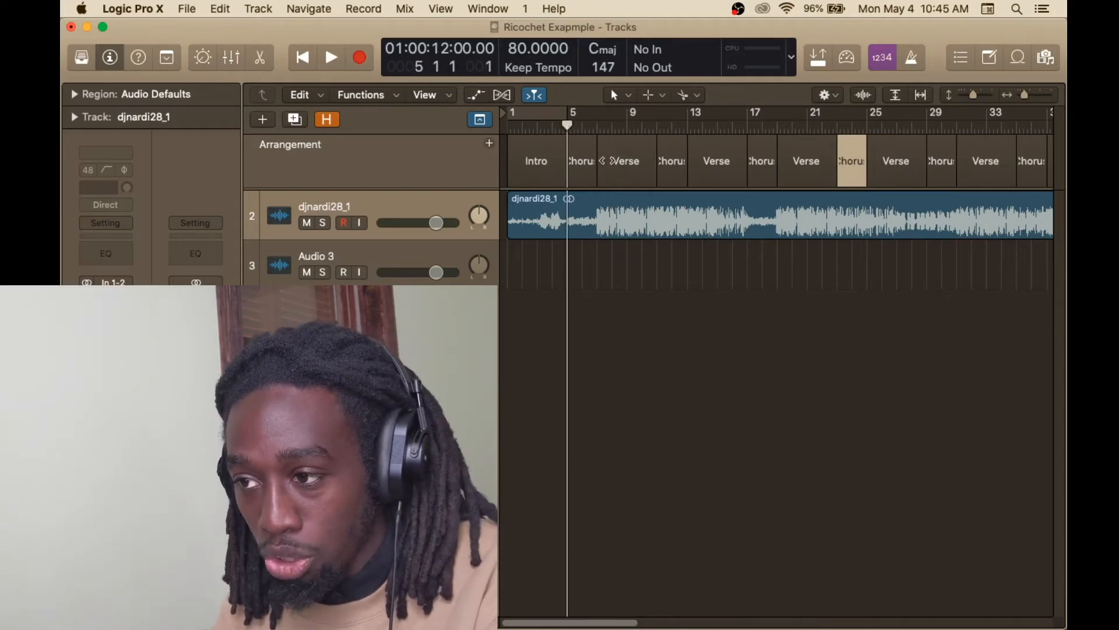
pyautogui.scroll(8, 651, 168)
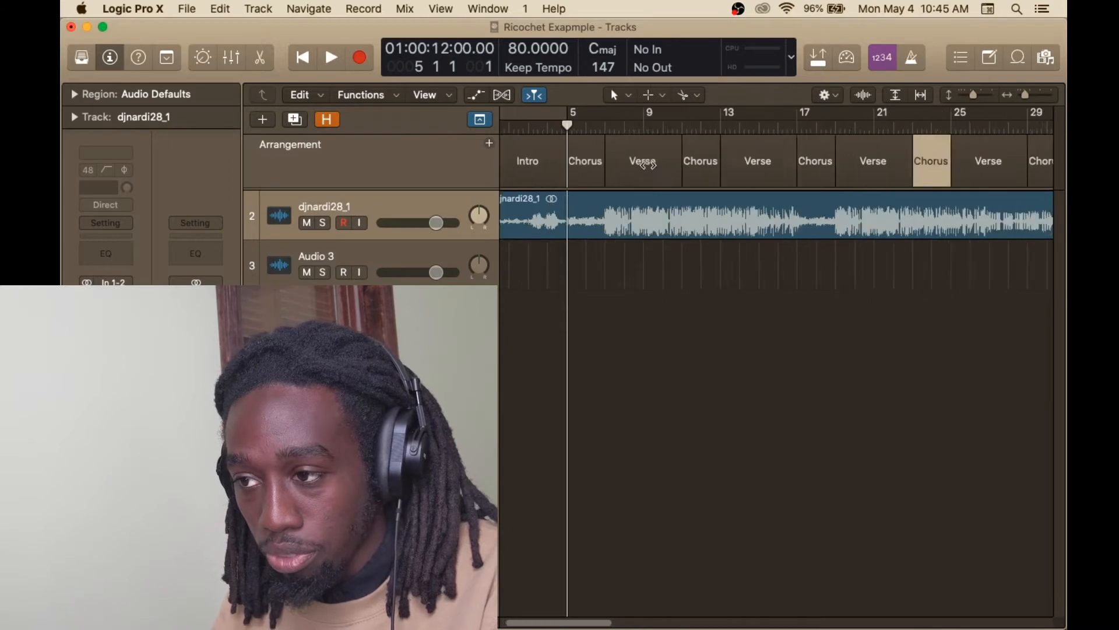
pyautogui.click(617, 208)
pyautogui.press('super+t')
pyautogui.click(706, 127)
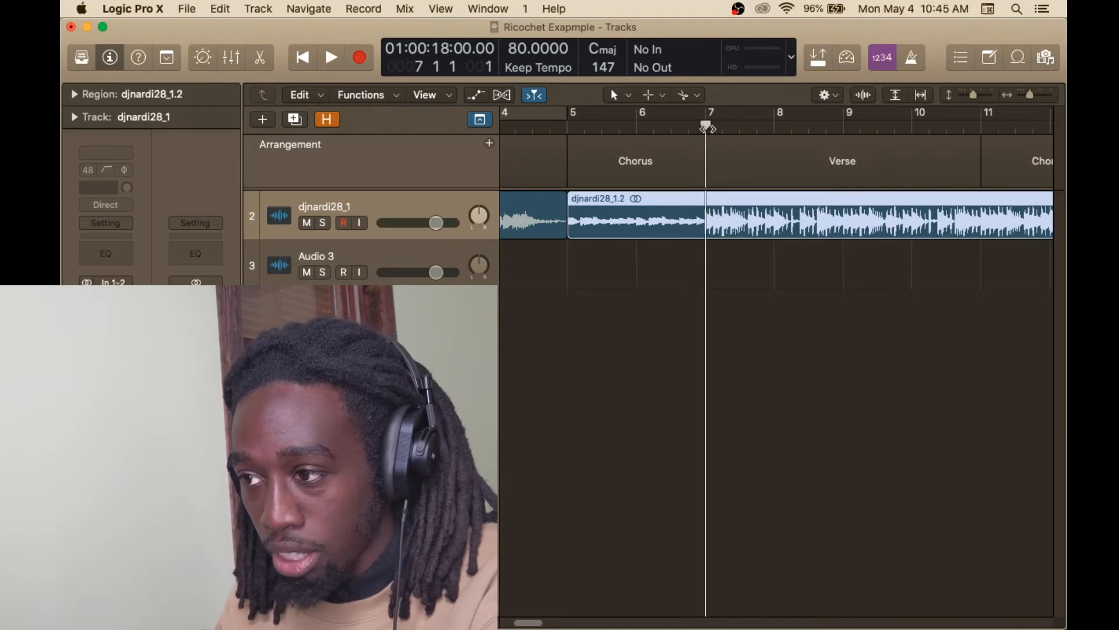
pyautogui.press('super+t')
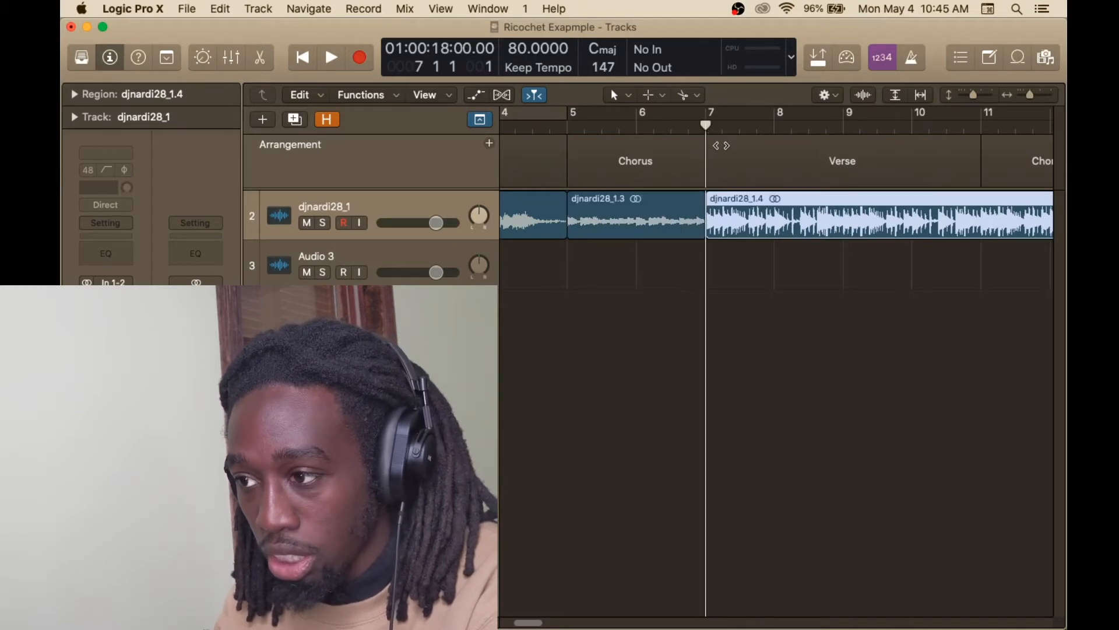
# Split the remaining audio region at bars 11 and 13, the start and end of the second chorus.
pyautogui.hscroll(2, 674, 152)
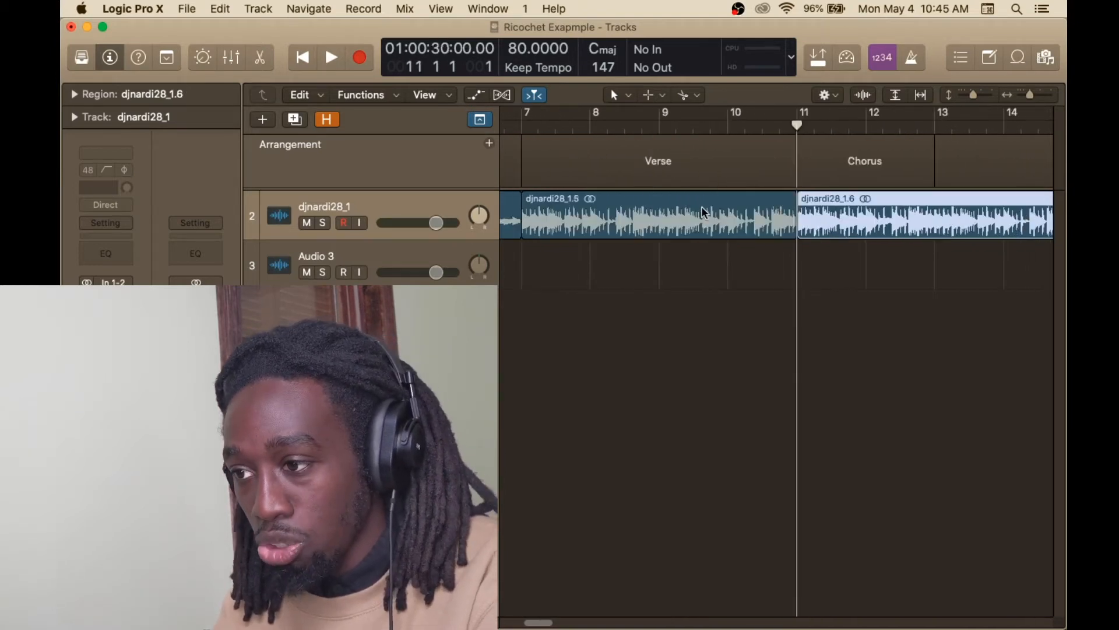
pyautogui.hscroll(1, 704, 211)
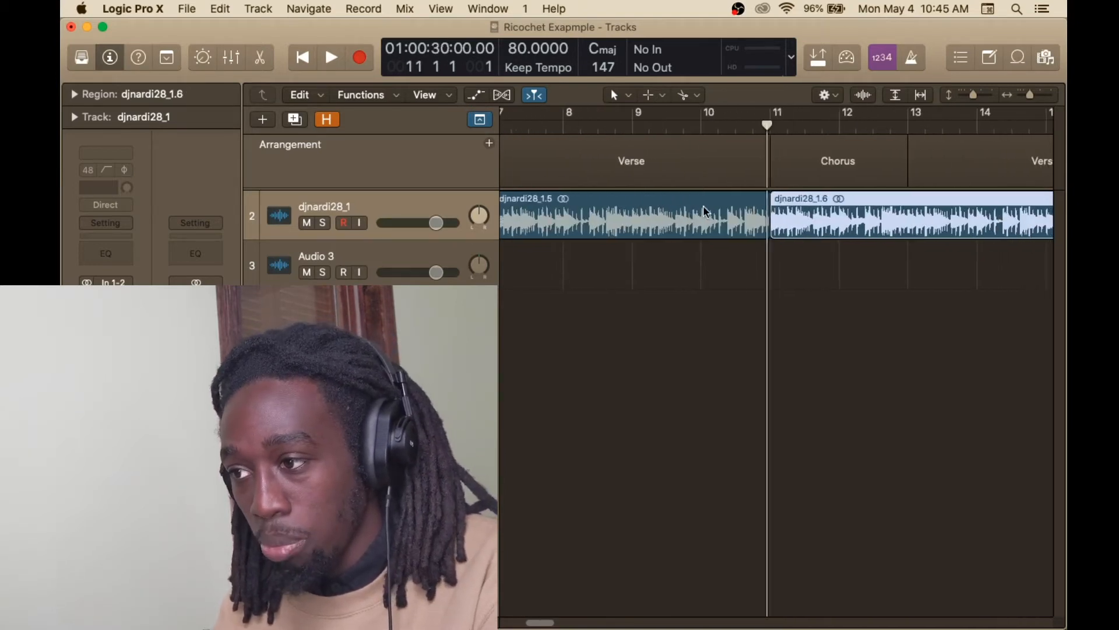
pyautogui.hscroll(2, 706, 211)
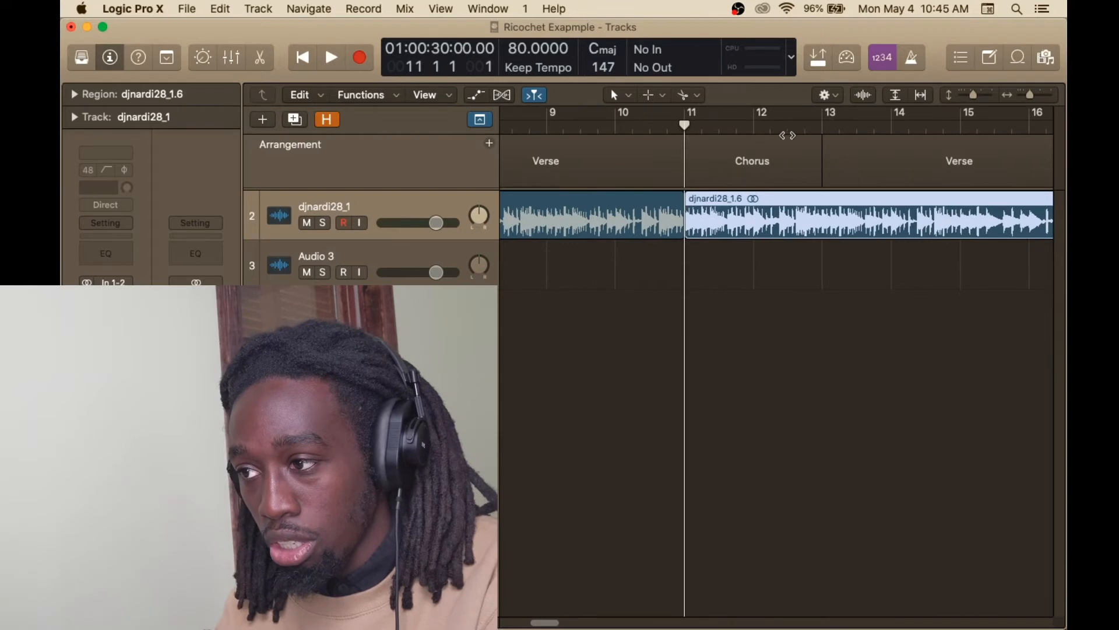
pyautogui.click(821, 129)
pyautogui.press('super+t')
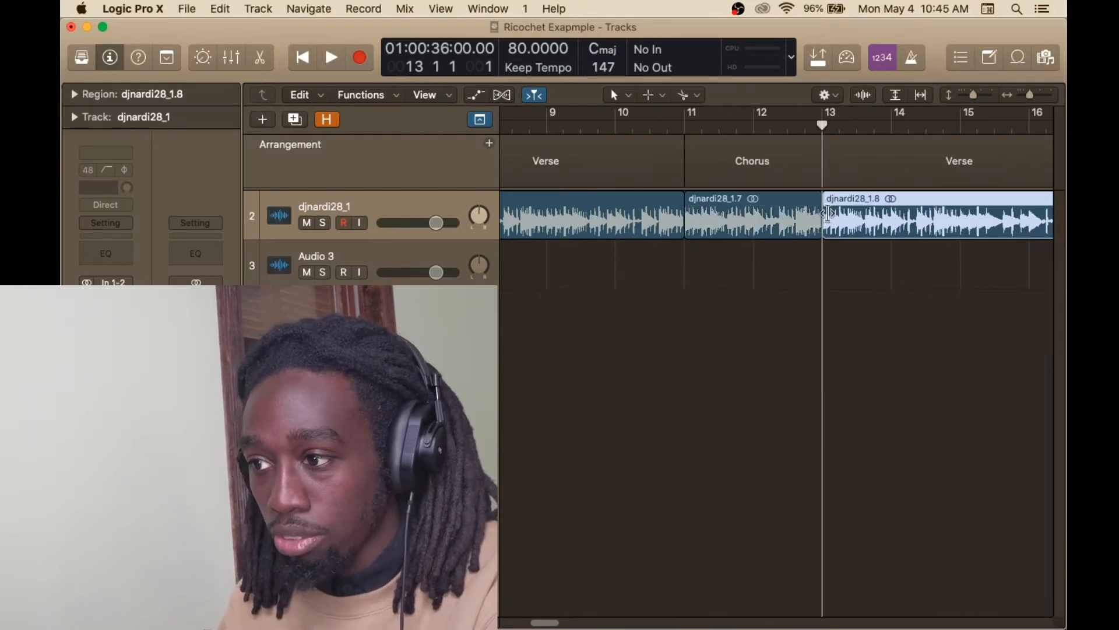
# Move the first Verse arrangement section ahead of the first Chorus to bar 5, moving hidden tracks and global events too.
pyautogui.scroll(-6, 783, 222)
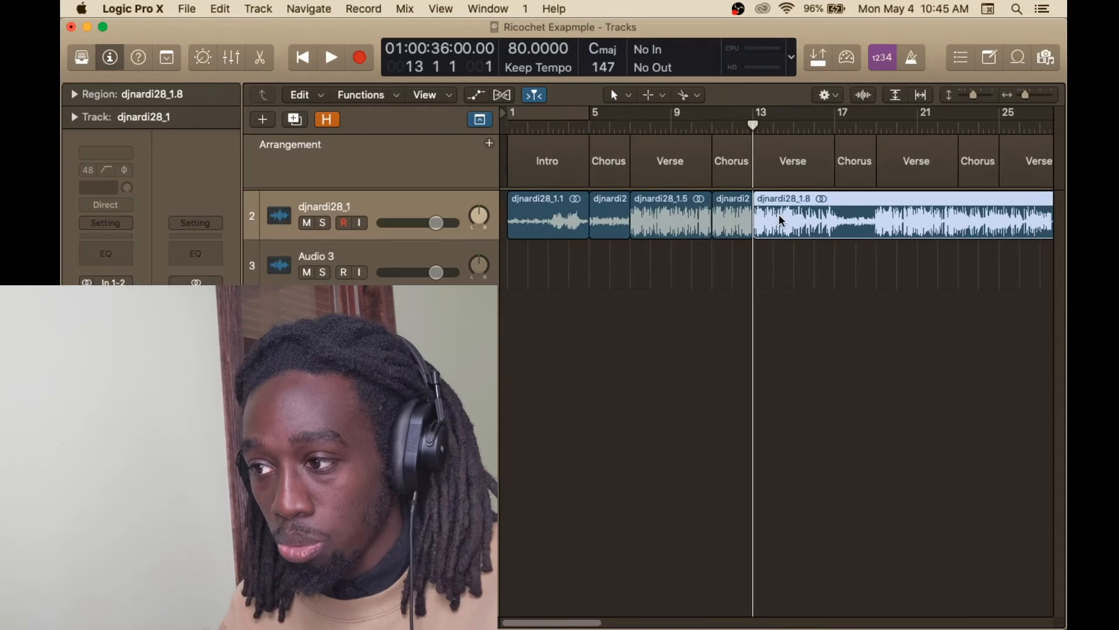
pyautogui.scroll(1, 780, 222)
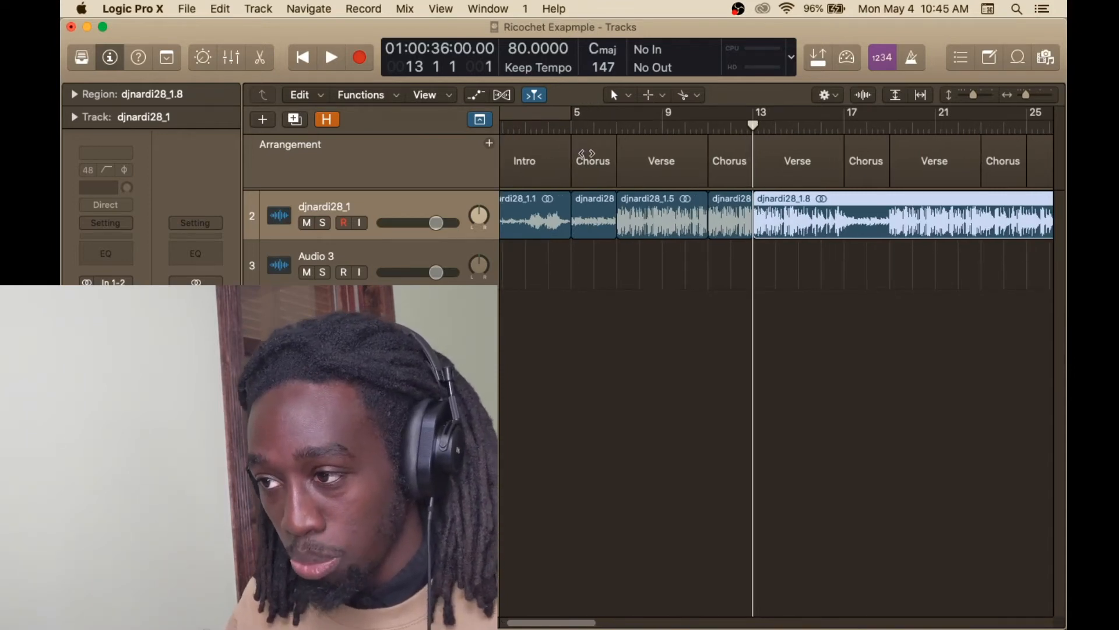
pyautogui.moveTo(648, 153); pyautogui.dragTo(572, 152)
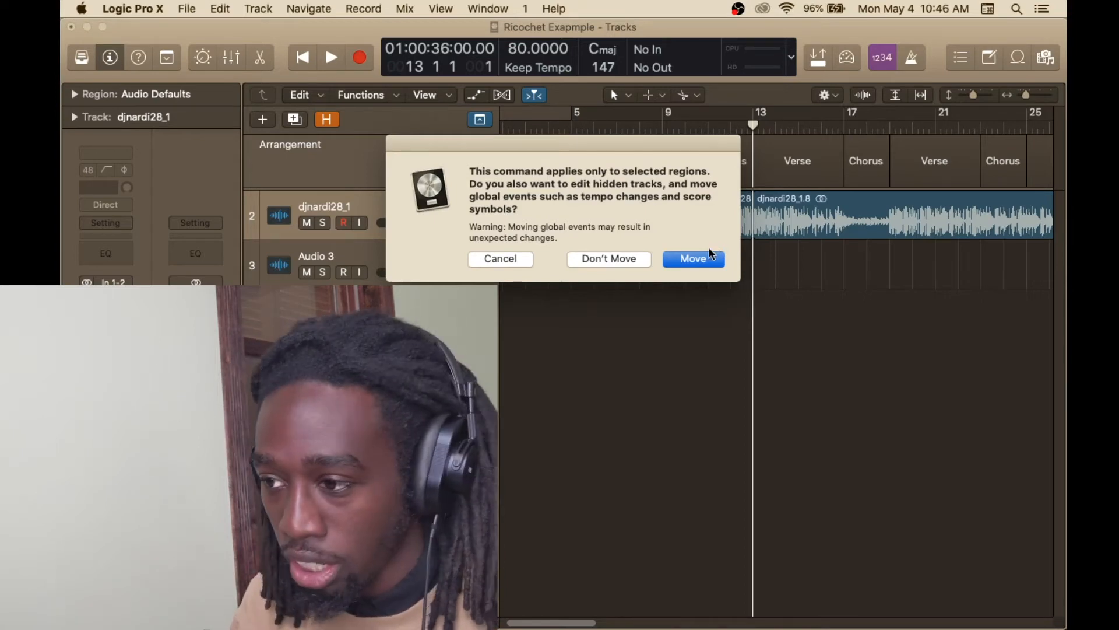
pyautogui.click(701, 260)
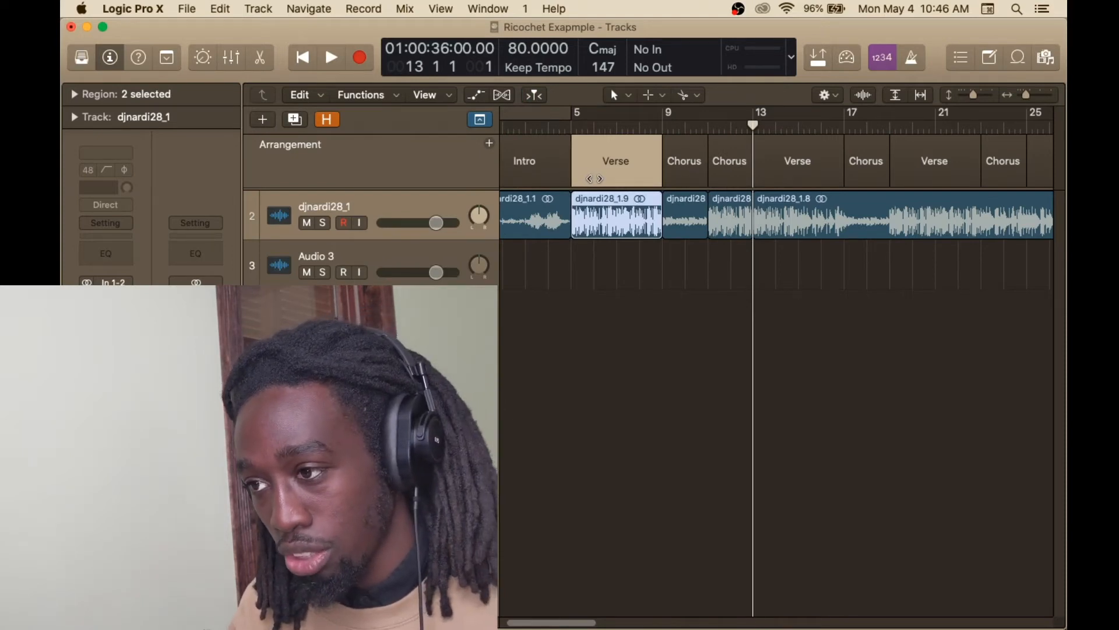
# Move the next two Verse arrangement sections ahead of the choruses to bars 9 and 13, moving hidden tracks and global events too.
pyautogui.moveTo(800, 169); pyautogui.dragTo(675, 170)
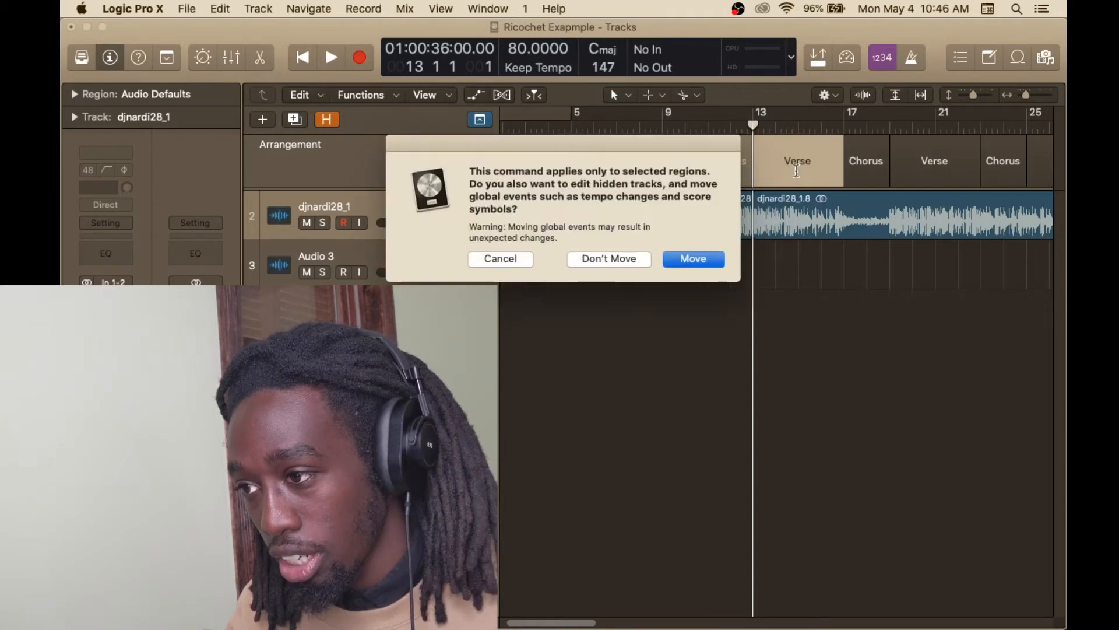
pyautogui.click(698, 260)
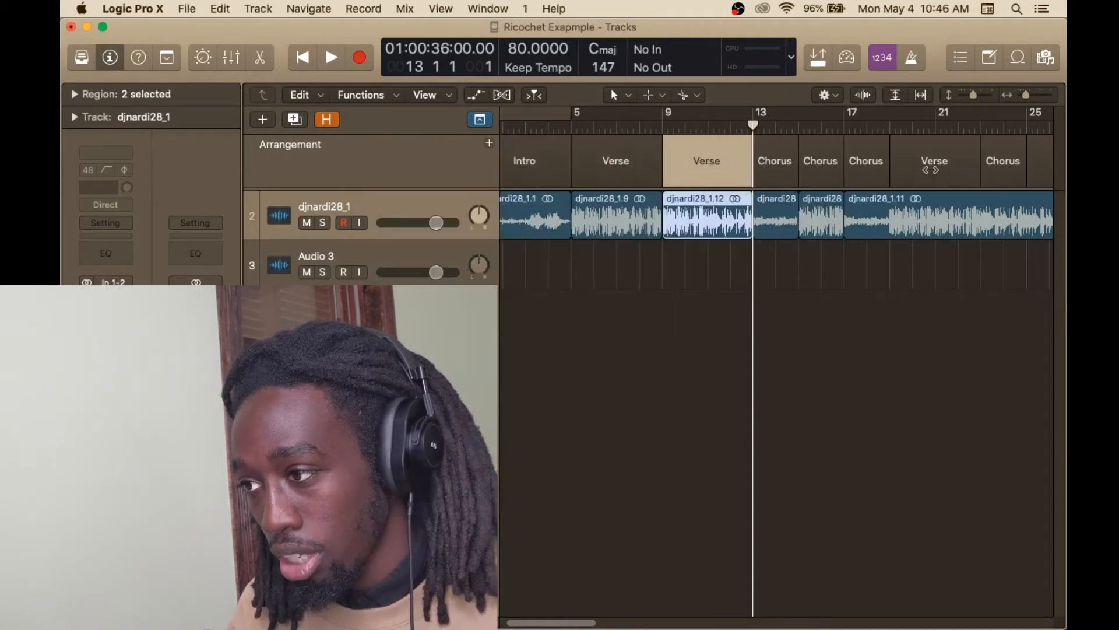
pyautogui.moveTo(935, 166)
pyautogui.mouseDown()
pyautogui.moveTo(839, 175)
pyautogui.moveTo(830, 189)
pyautogui.mouseUp()
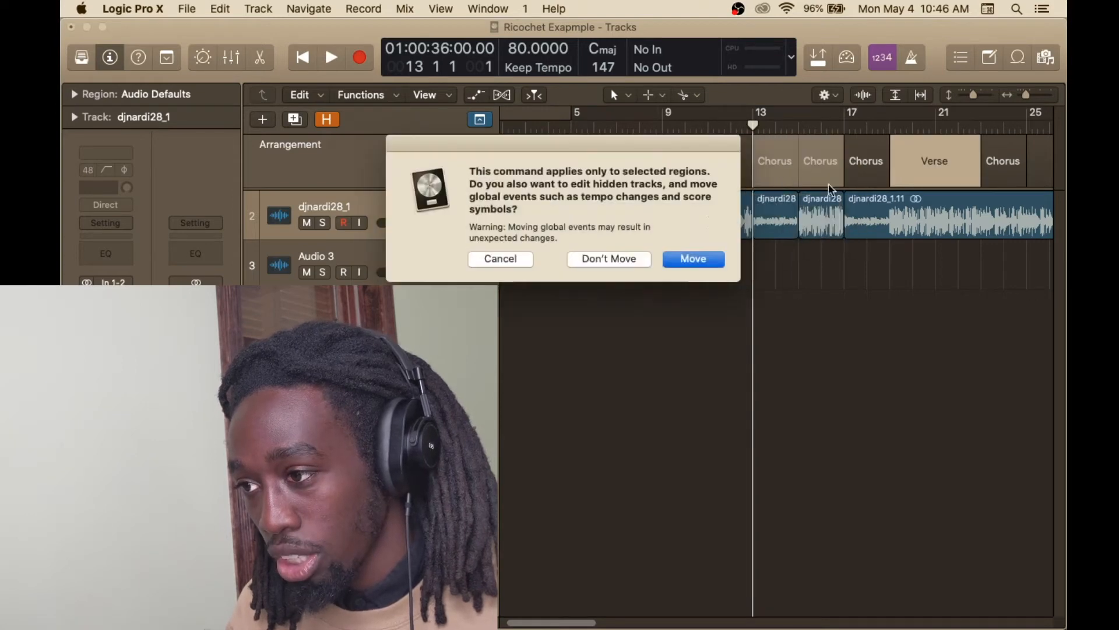
pyautogui.click(694, 259)
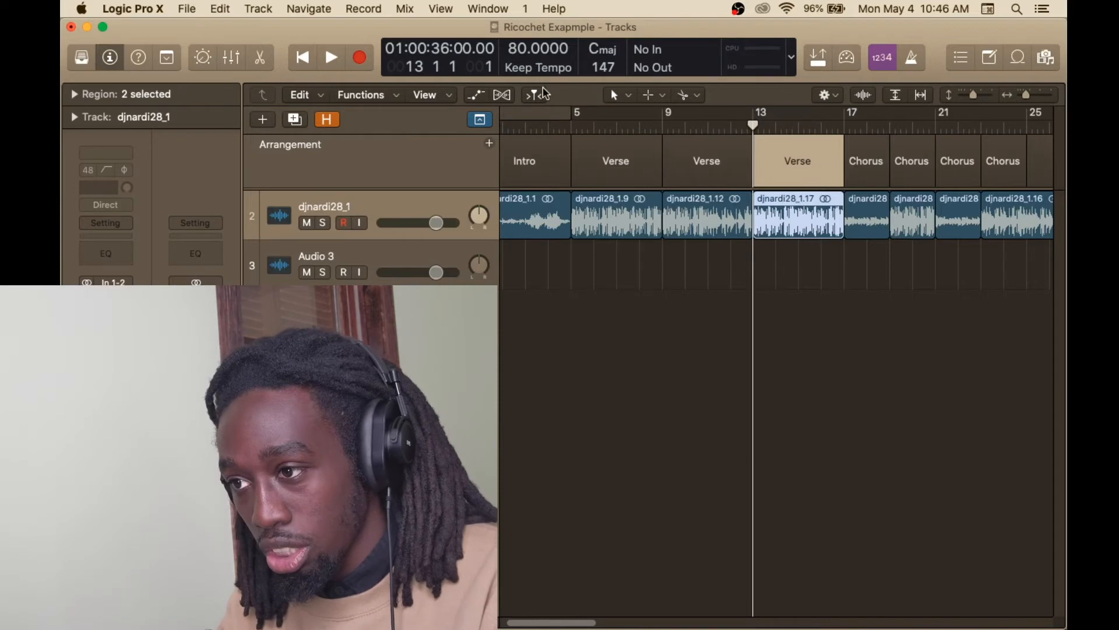
# Play the rearranged verses across their transitions at bars 9 and 13.
pyautogui.click(570, 127)
pyautogui.click(641, 124)
pyautogui.press('space')
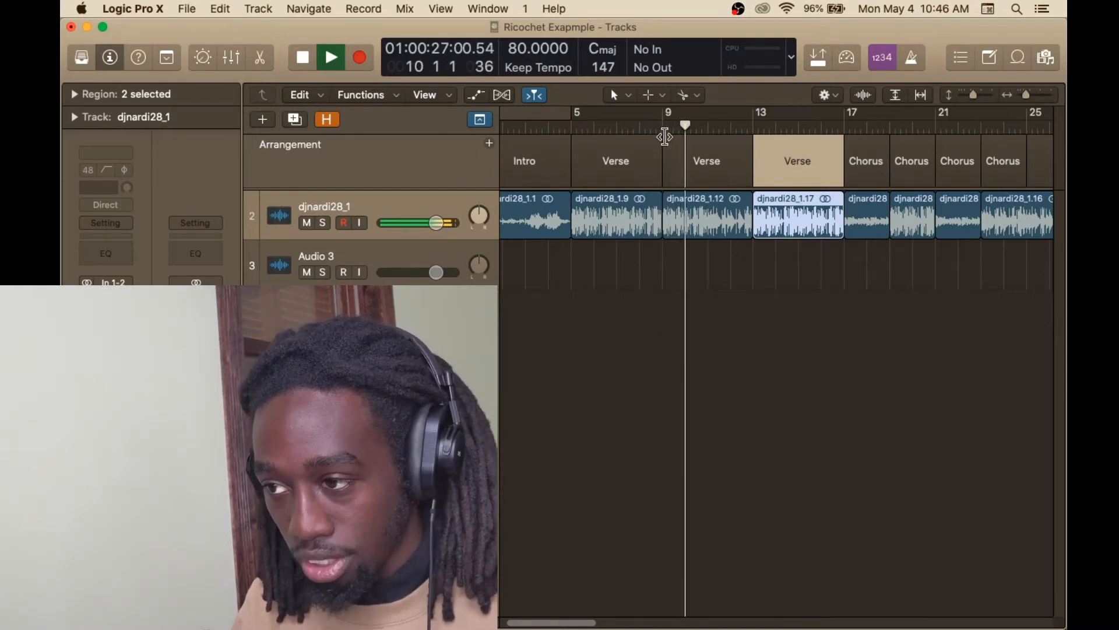
pyautogui.click(730, 125)
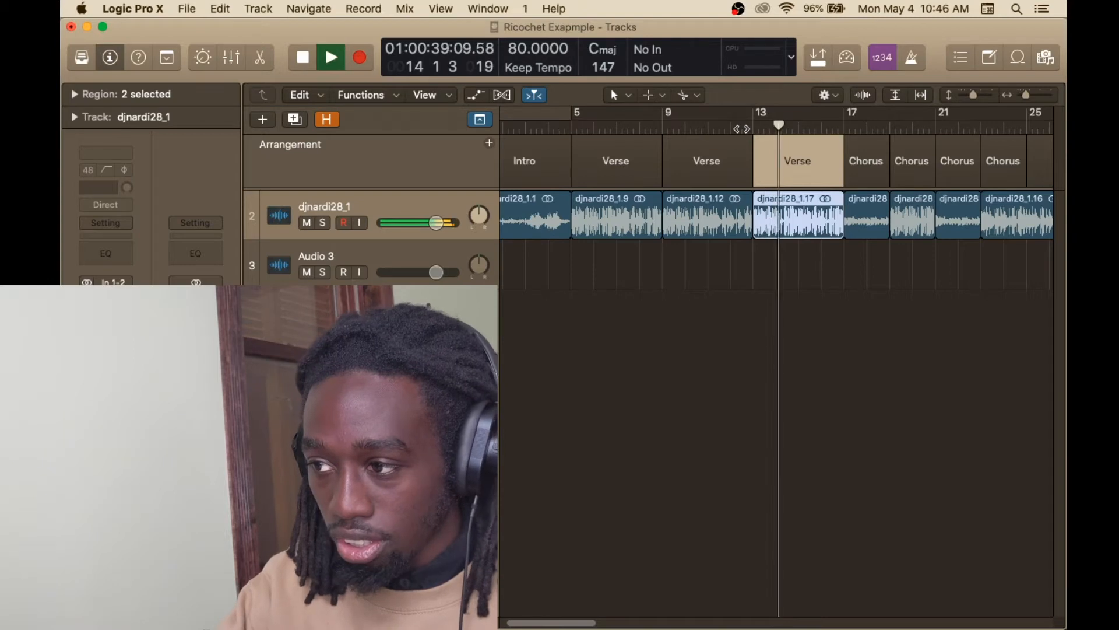
pyautogui.press('space')
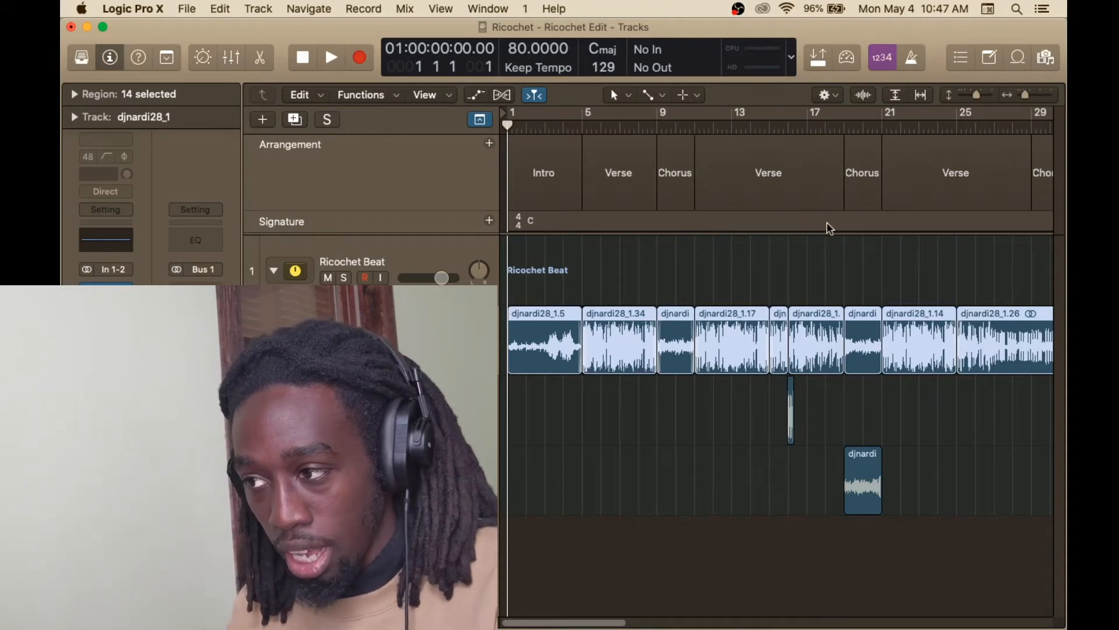
# Examine the finished edit's arrangement sections and audio regions from the intro to the closing choruses.
pyautogui.hscroll(10, 825, 226)
pyautogui.scroll(-5, 839, 228)
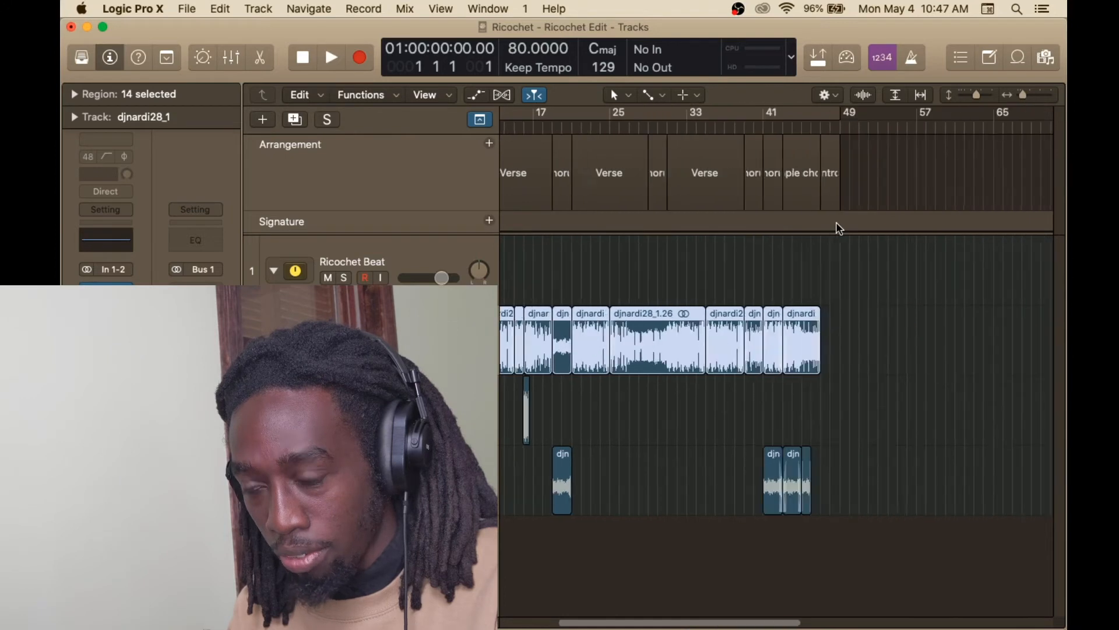
pyautogui.hscroll(-5, 830, 226)
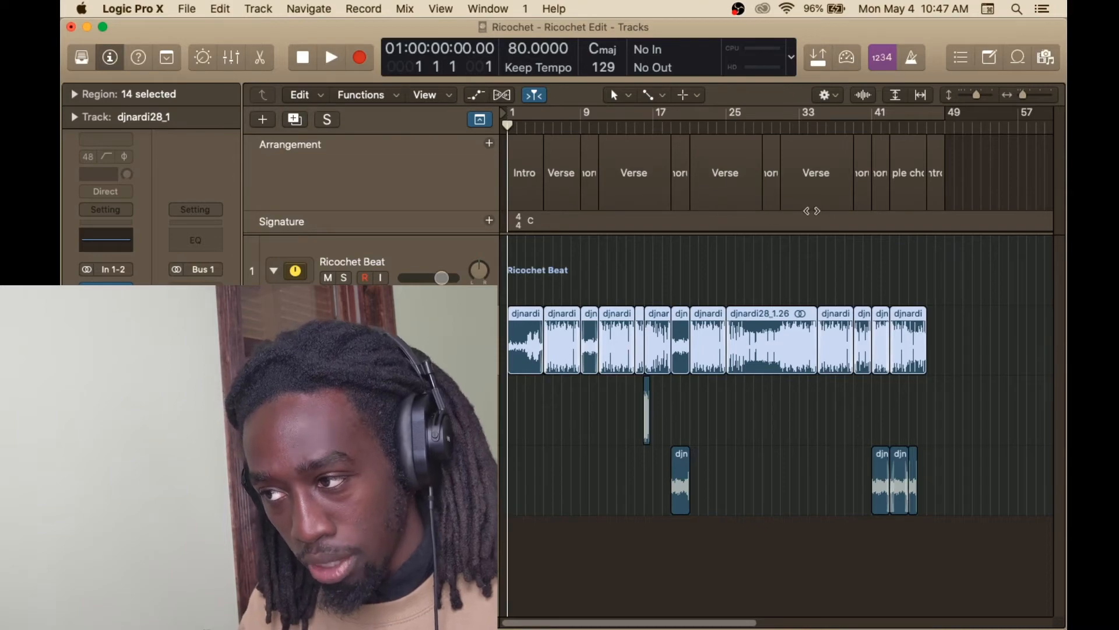
pyautogui.scroll(10, 916, 170)
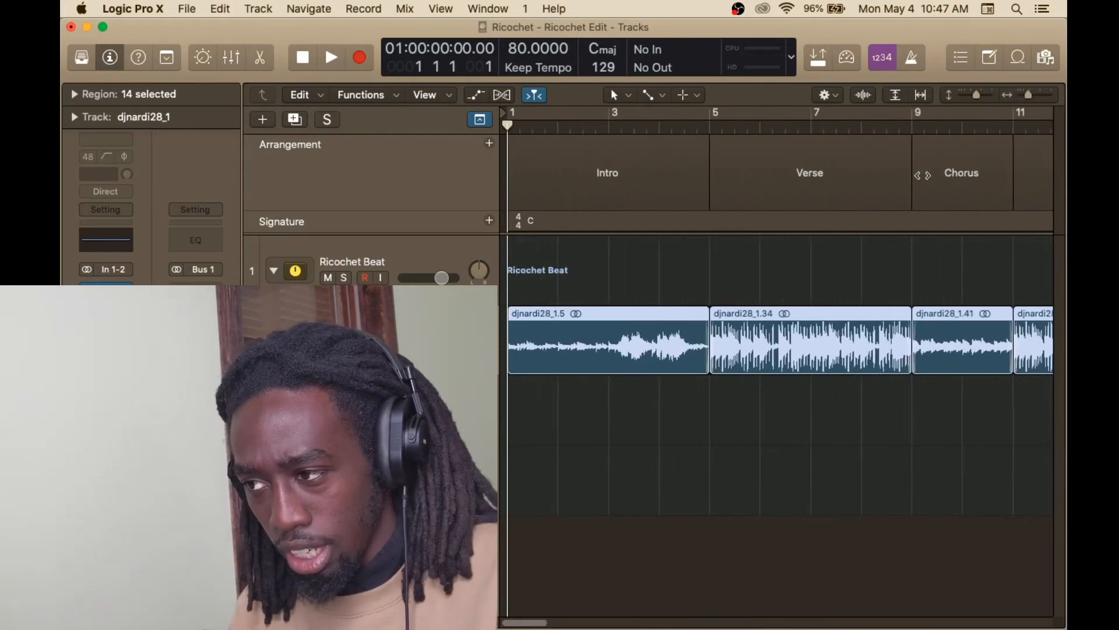
pyautogui.hscroll(2, 925, 174)
pyautogui.hscroll(-5, 887, 175)
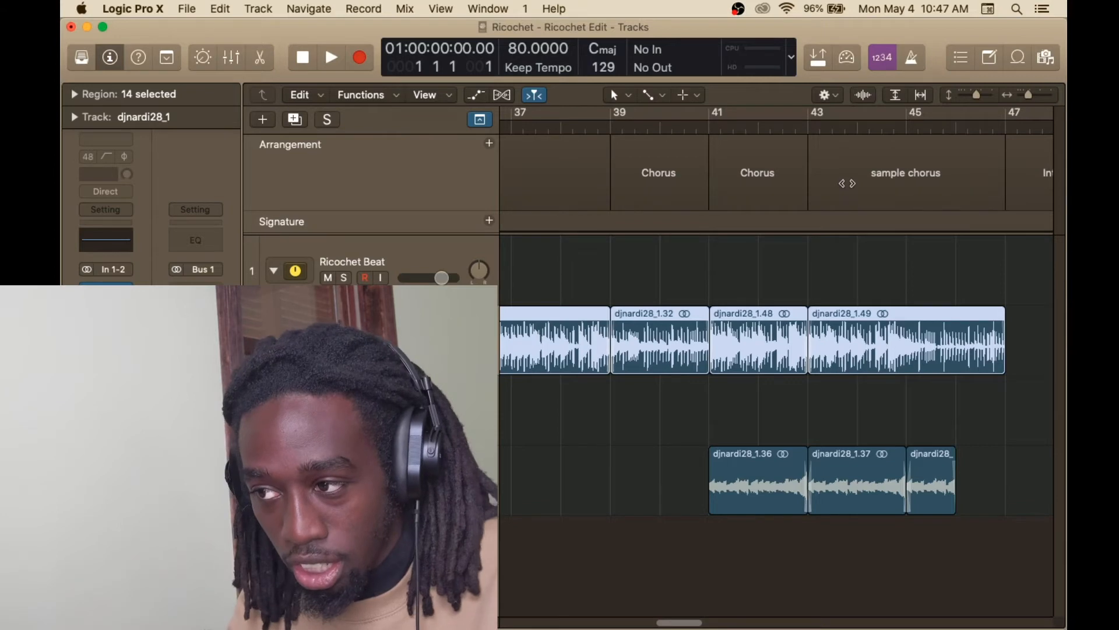
pyautogui.scroll(-10, 845, 183)
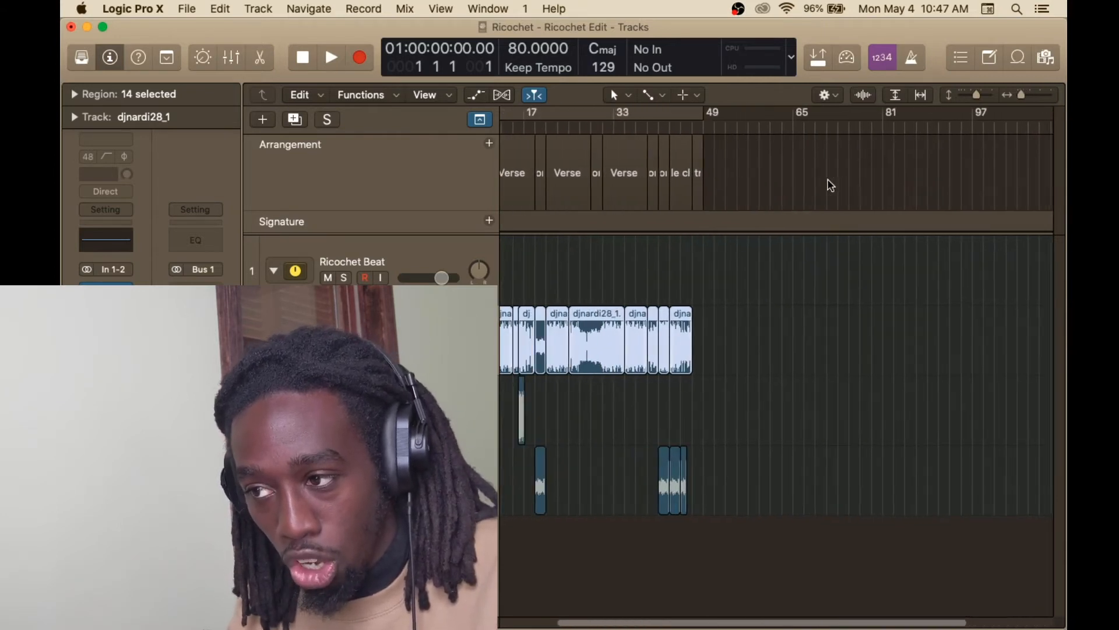
pyautogui.scroll(10, 831, 185)
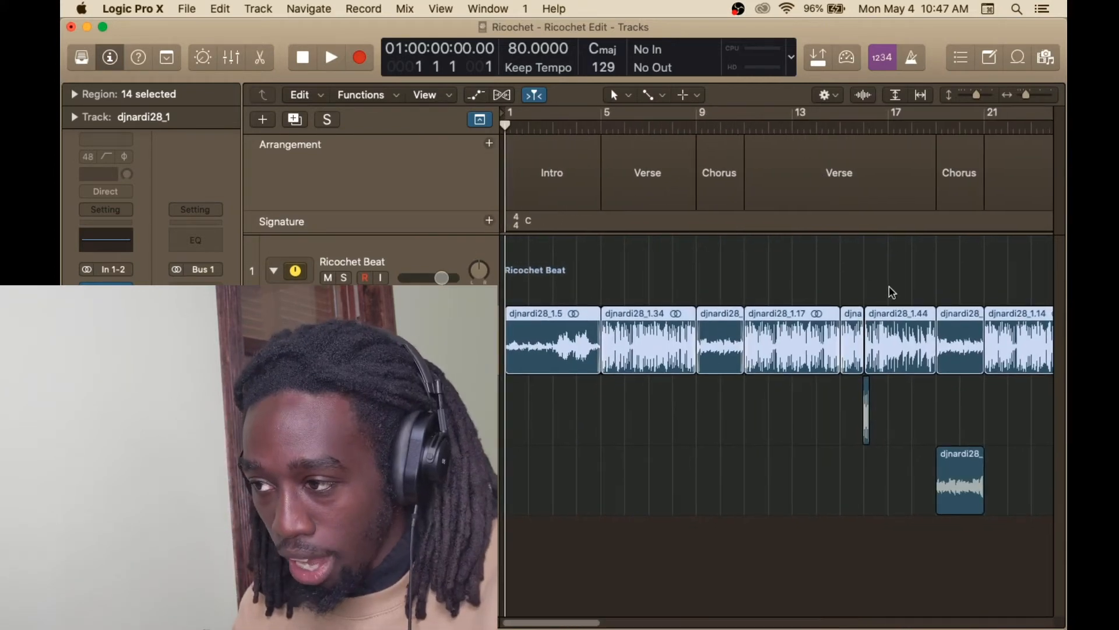
pyautogui.hscroll(5, 966, 356)
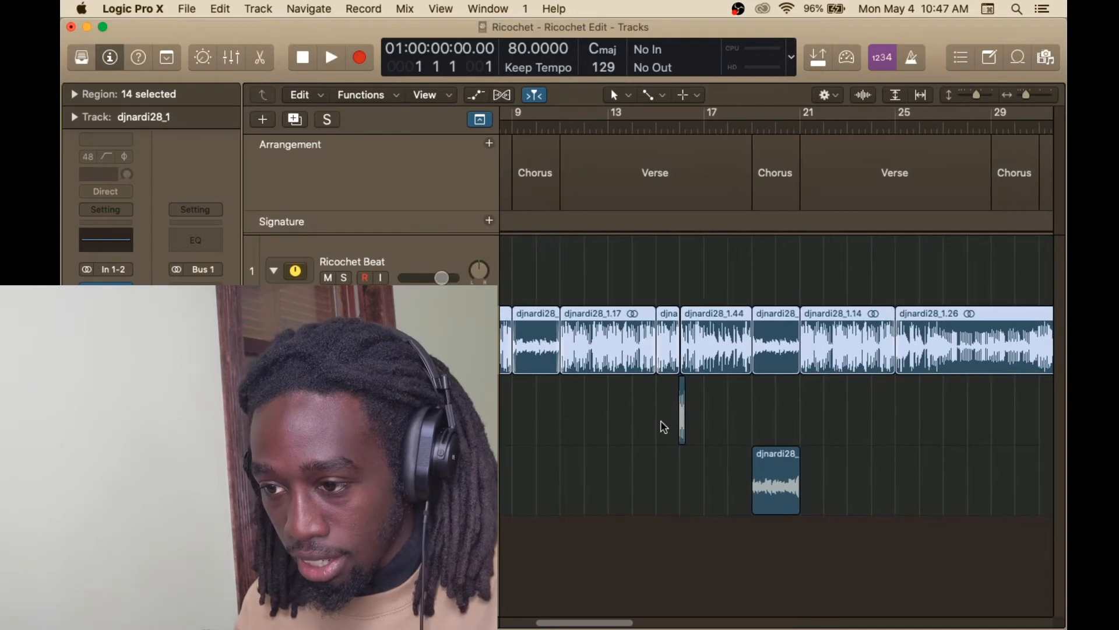
# Solo the layered chorus regions on the lowest track and play them from the chorus at bar 19.
pyautogui.hotkey('ctrl', 's')
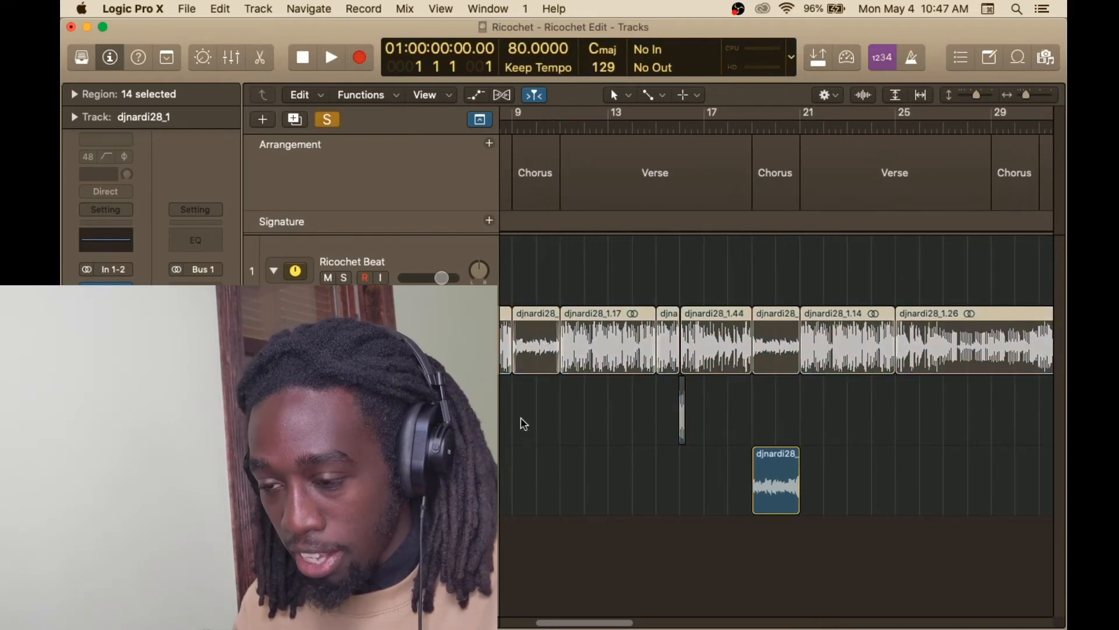
pyautogui.click(744, 124)
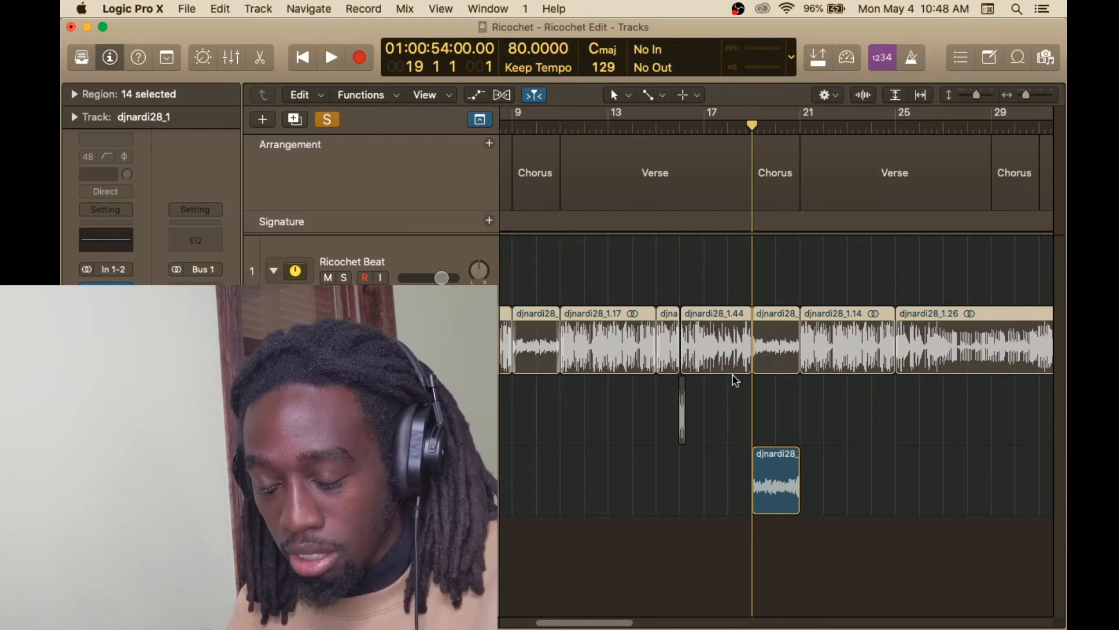
pyautogui.press('space')
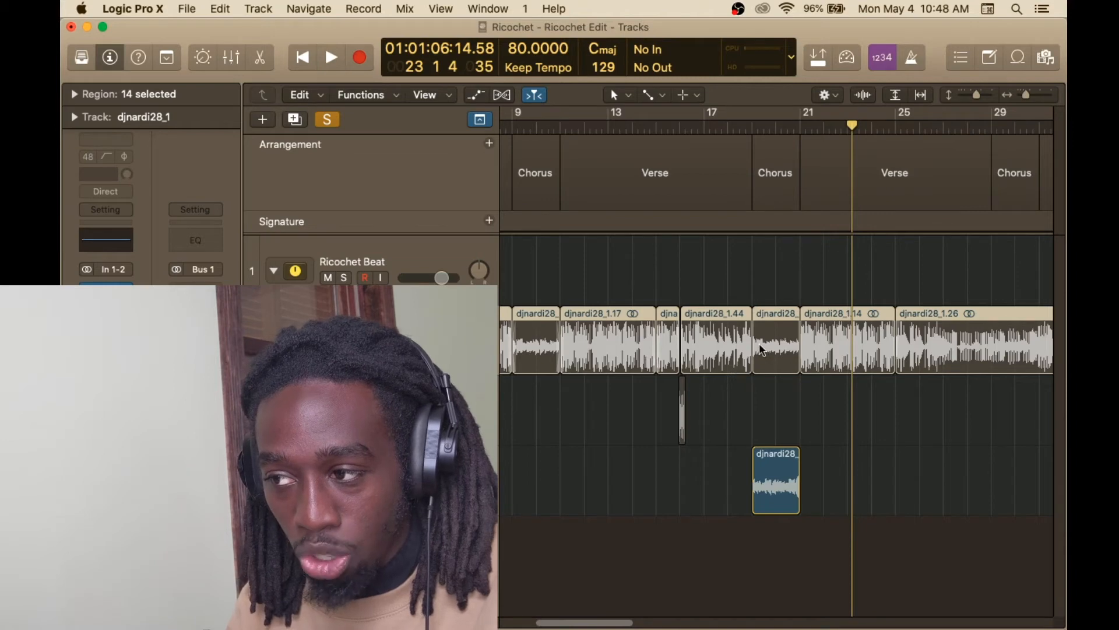
# Play the soloed layered regions from the chorus at bar 41 into the sample chorus, and turn solo mode off.
pyautogui.scroll(-3, 759, 345)
pyautogui.scroll(-3, 759, 347)
pyautogui.scroll(1, 752, 348)
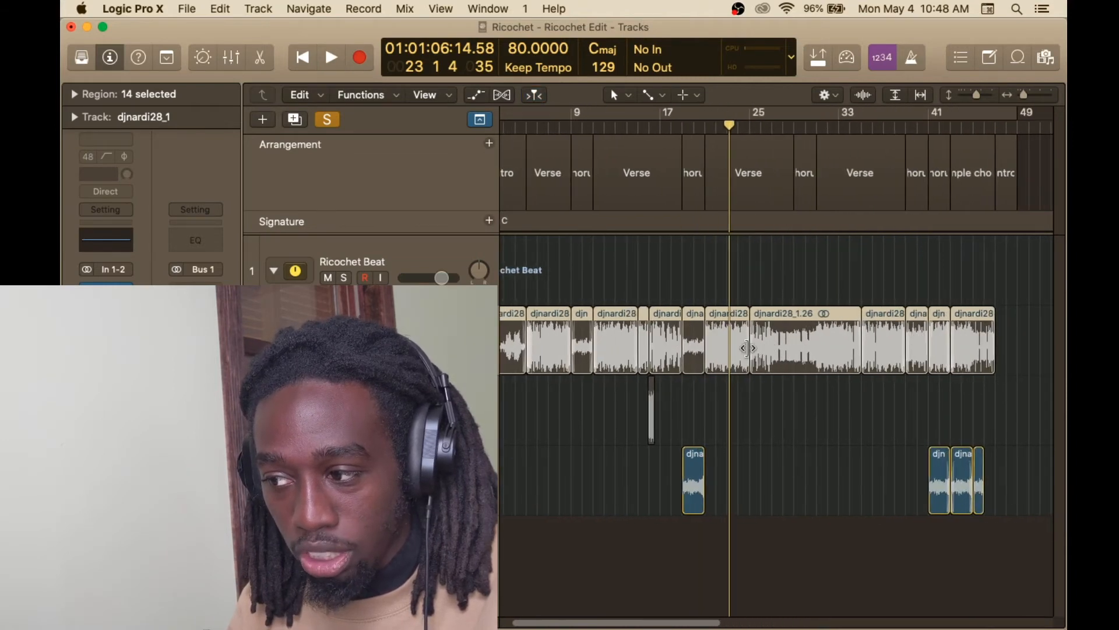
pyautogui.click(946, 127)
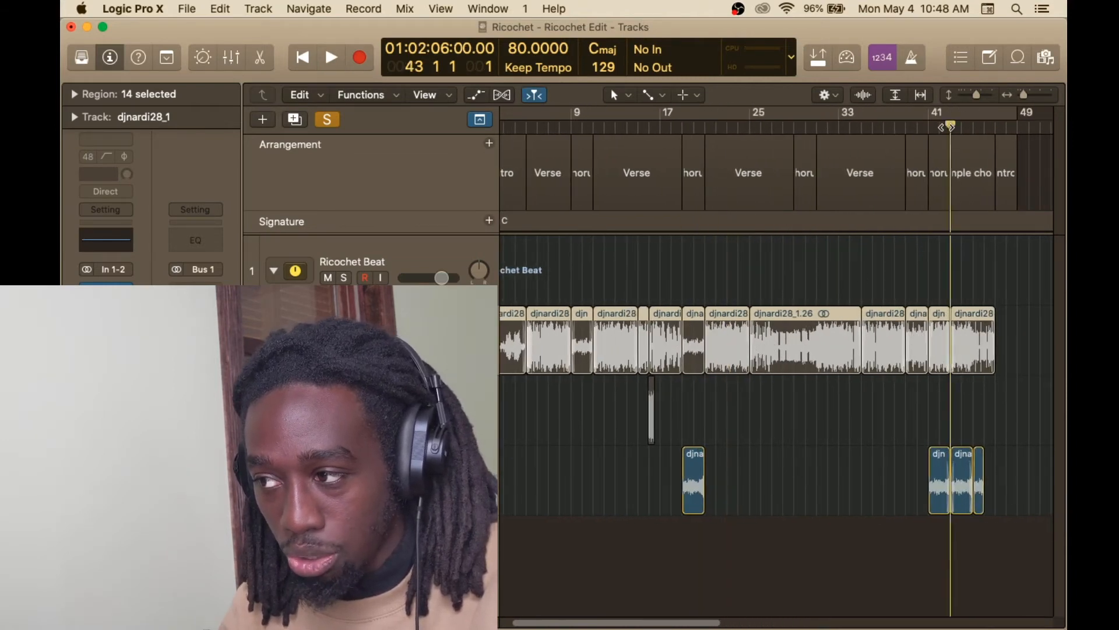
pyautogui.click(925, 129)
pyautogui.press('space')
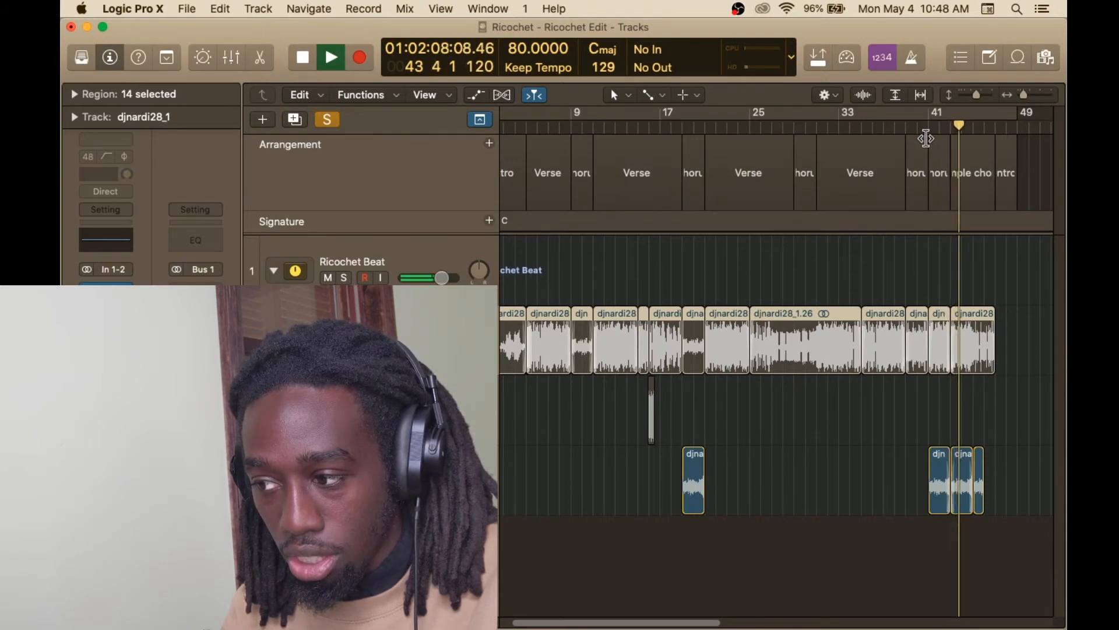
pyautogui.press('space')
pyautogui.scroll(10, 759, 312)
pyautogui.scroll(-5, 759, 311)
pyautogui.hotkey('ctrl', 's')
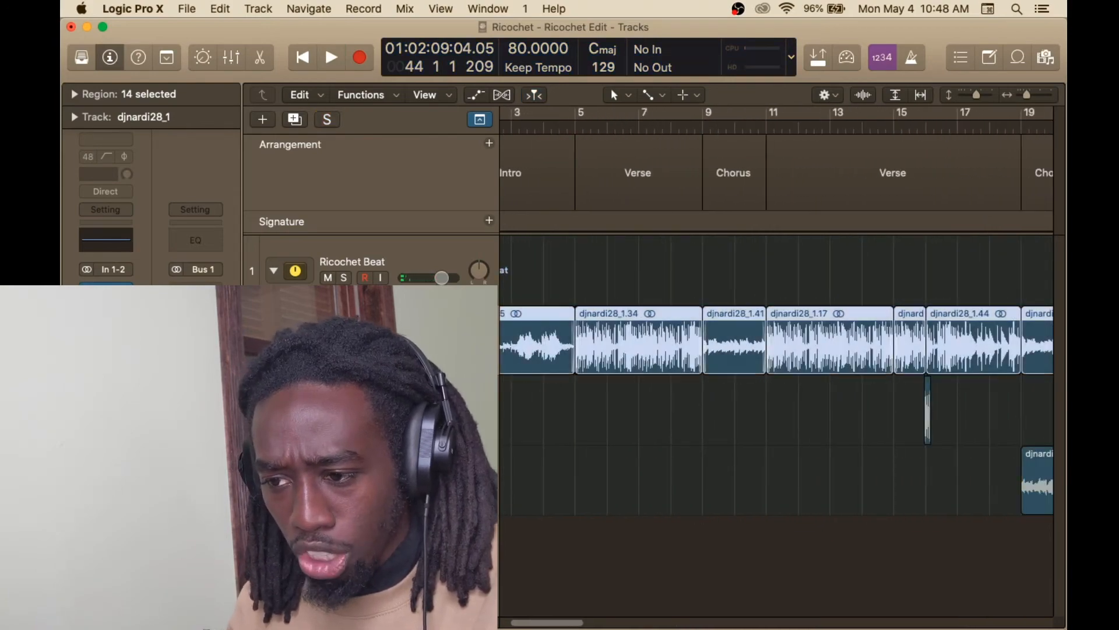
# Play the second verse from about bar 14 past the short added region at bar 16.
pyautogui.scroll(3, 818, 314)
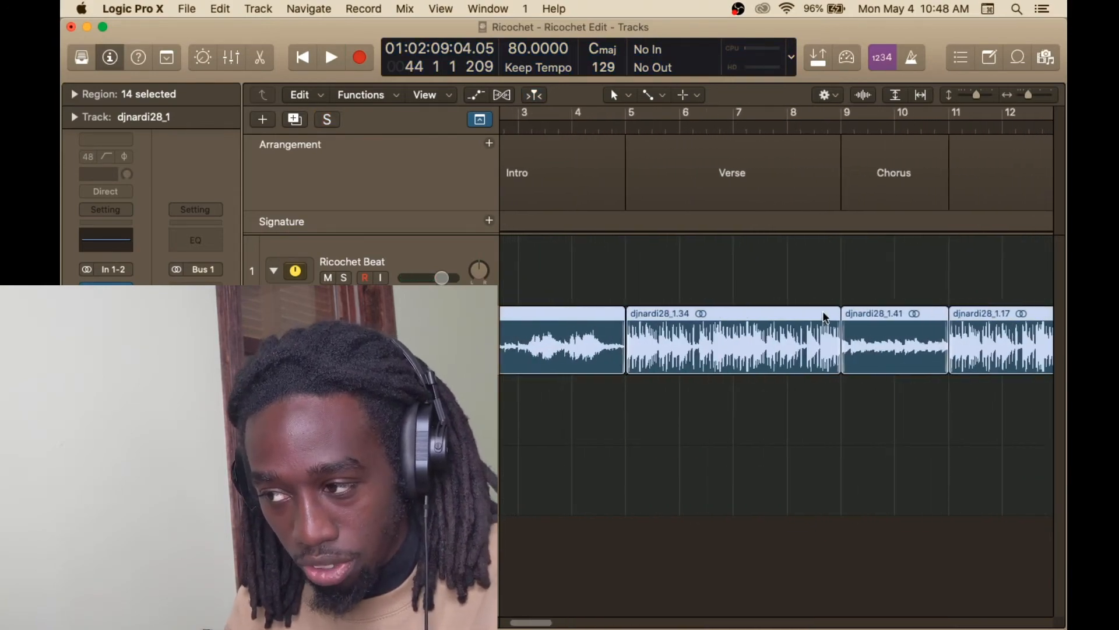
pyautogui.scroll(-6, 824, 313)
pyautogui.scroll(3, 825, 313)
pyautogui.scroll(2, 828, 320)
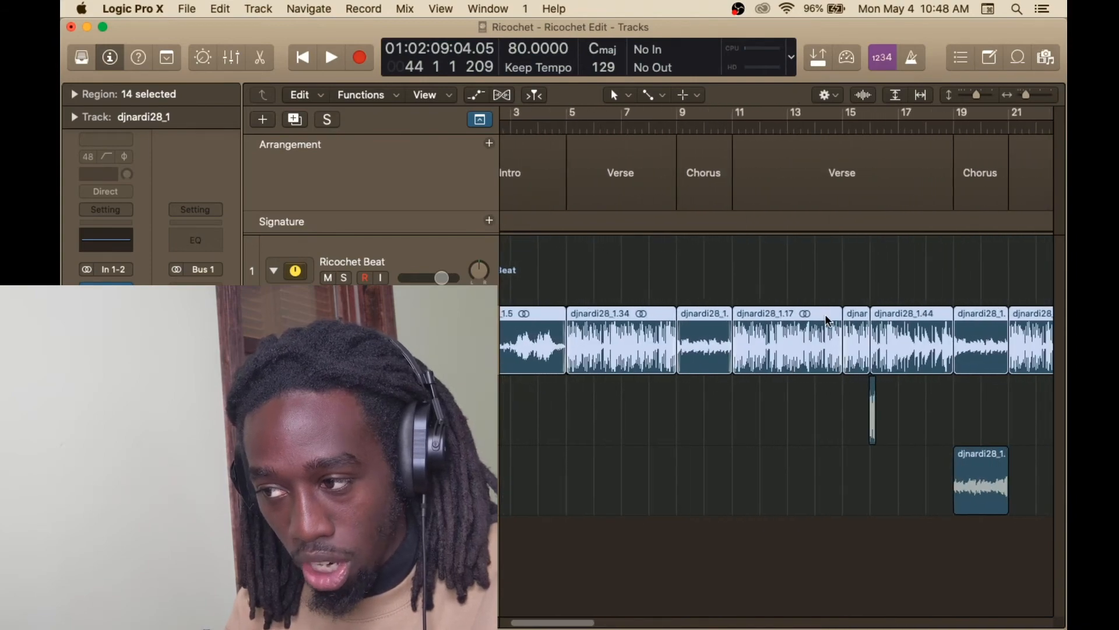
pyautogui.click(804, 127)
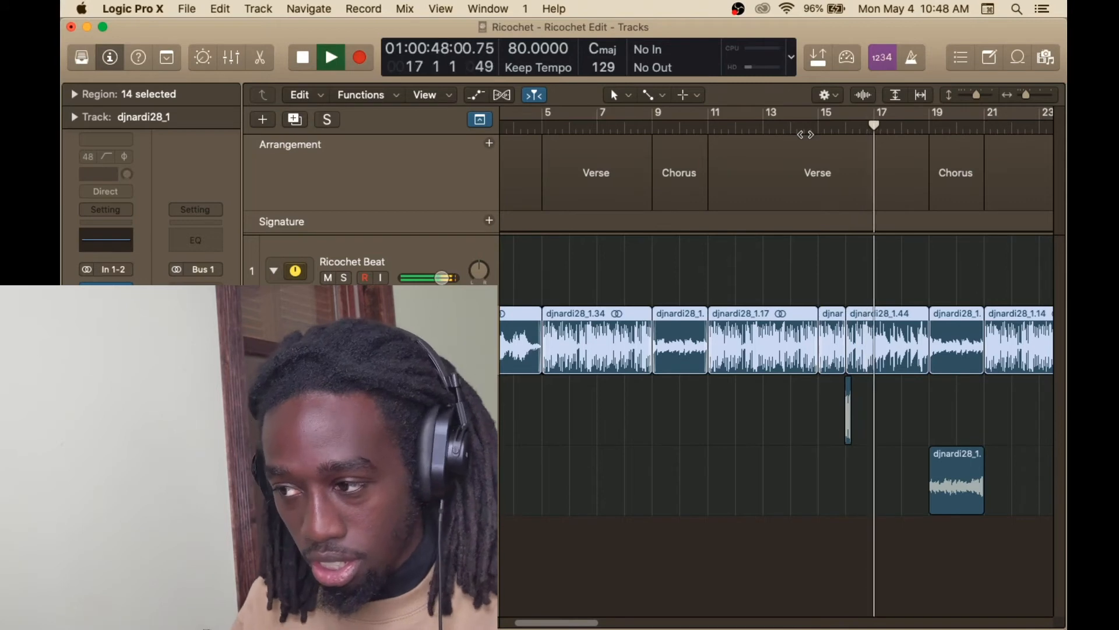
pyautogui.press('space')
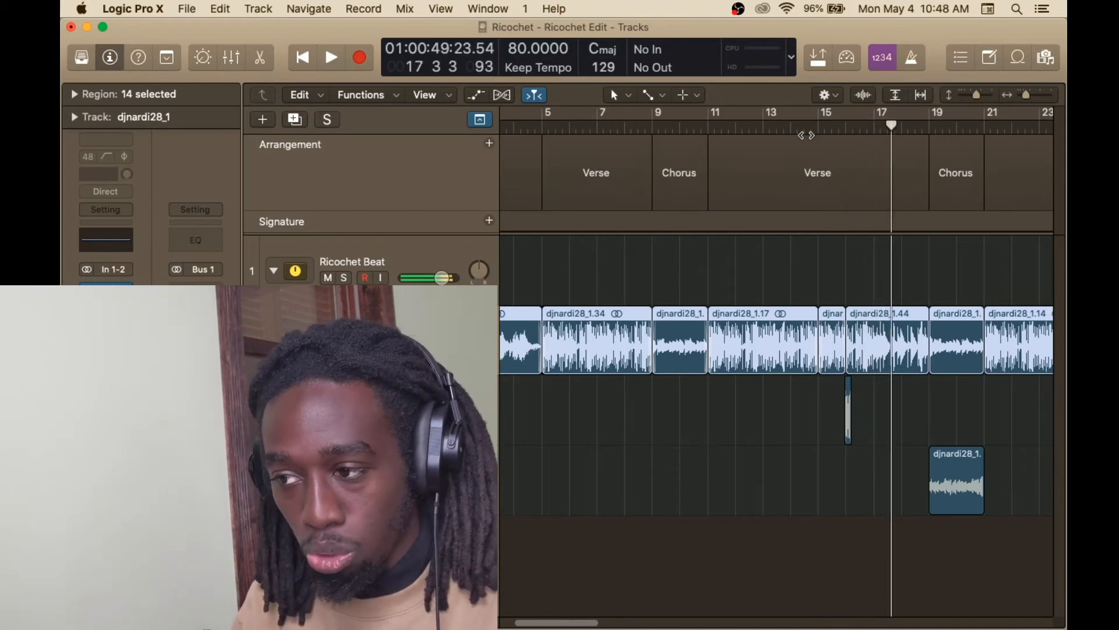
# Deselect all regions and play the edited song from bar 1, skipping ahead to the closing choruses and stopping in the final section.
pyautogui.scroll(-5, 815, 198)
pyautogui.hscroll(-1, 812, 201)
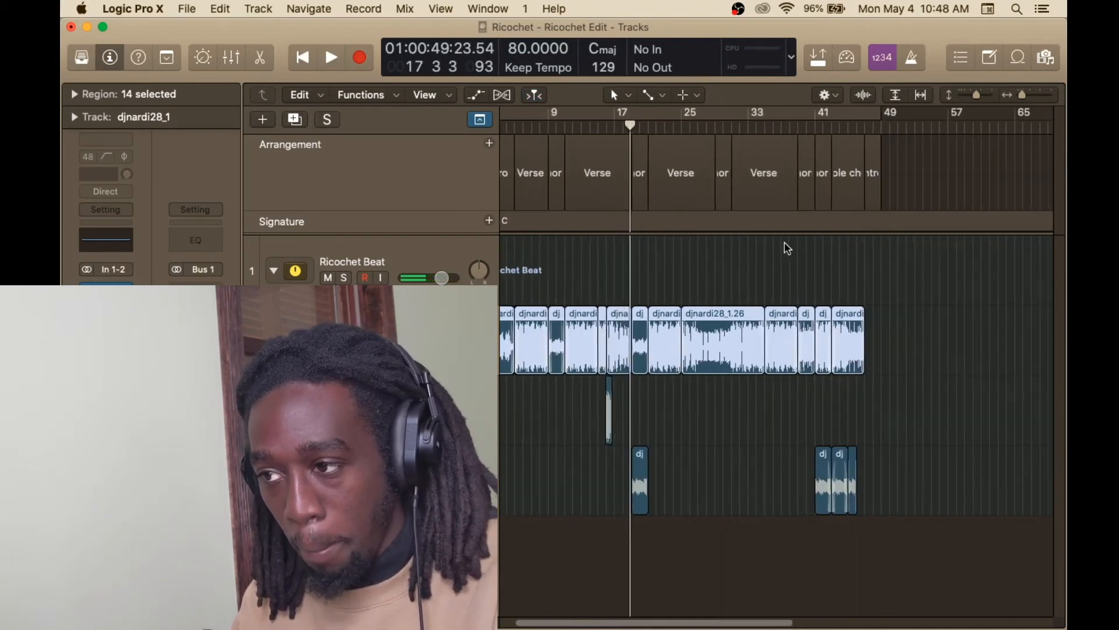
pyautogui.click(802, 251)
pyautogui.hscroll(-2, 803, 252)
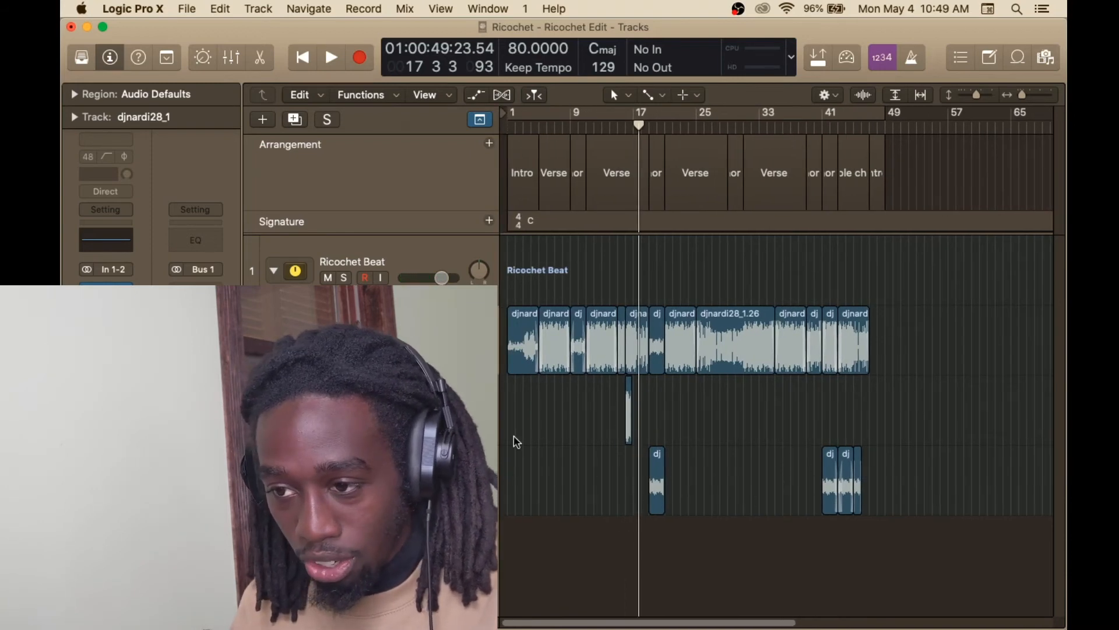
pyautogui.moveTo(543, 137); pyautogui.dragTo(507, 128)
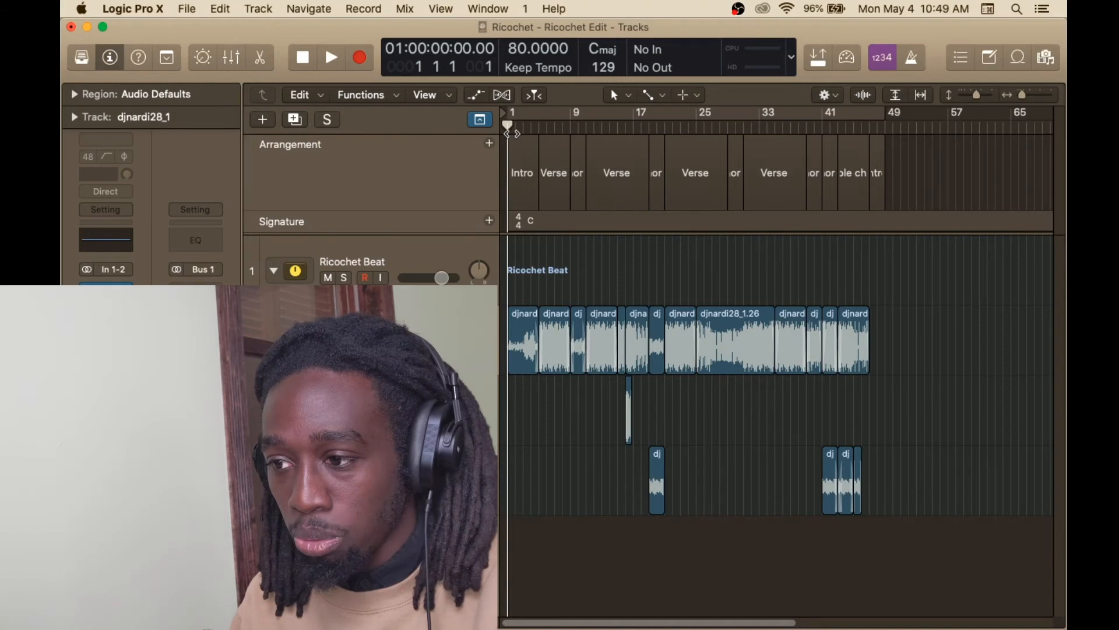
pyautogui.press('space')
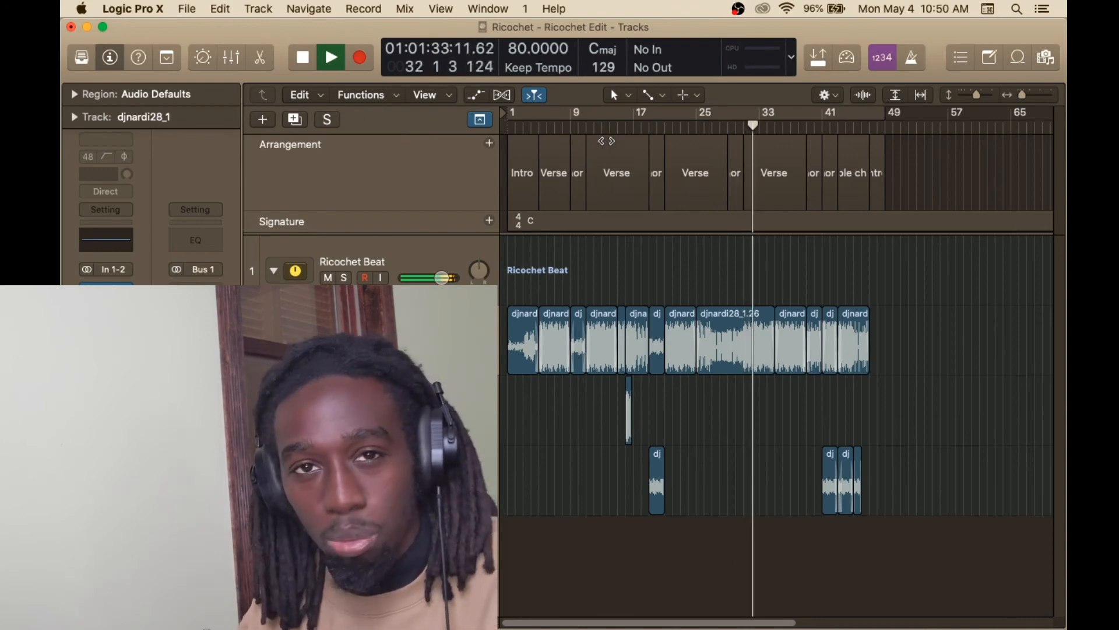
pyautogui.click(815, 126)
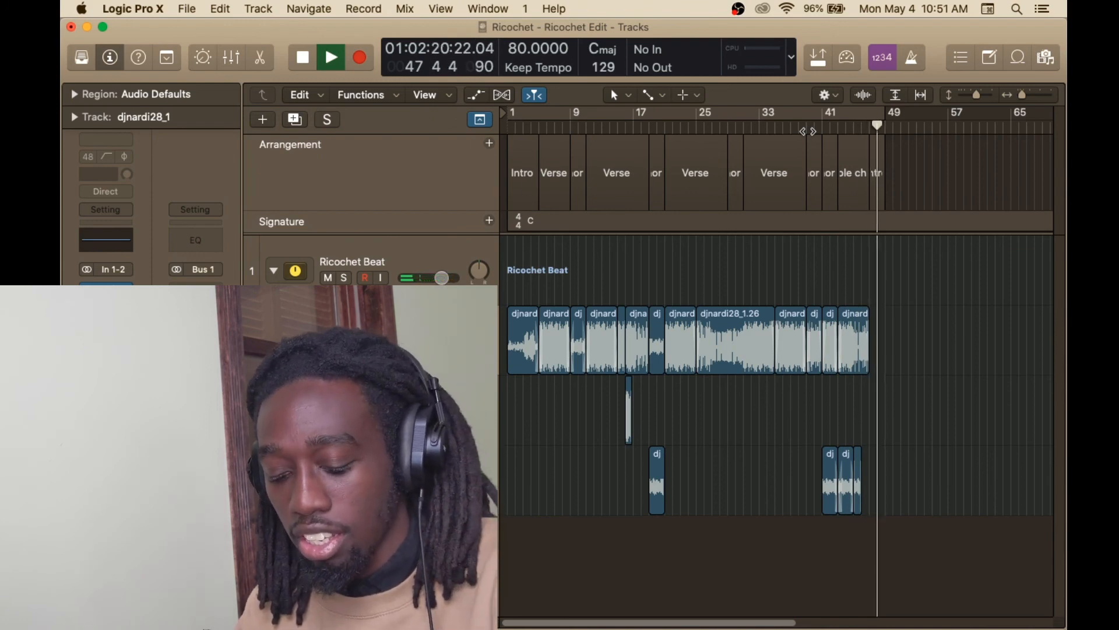
pyautogui.press('space')
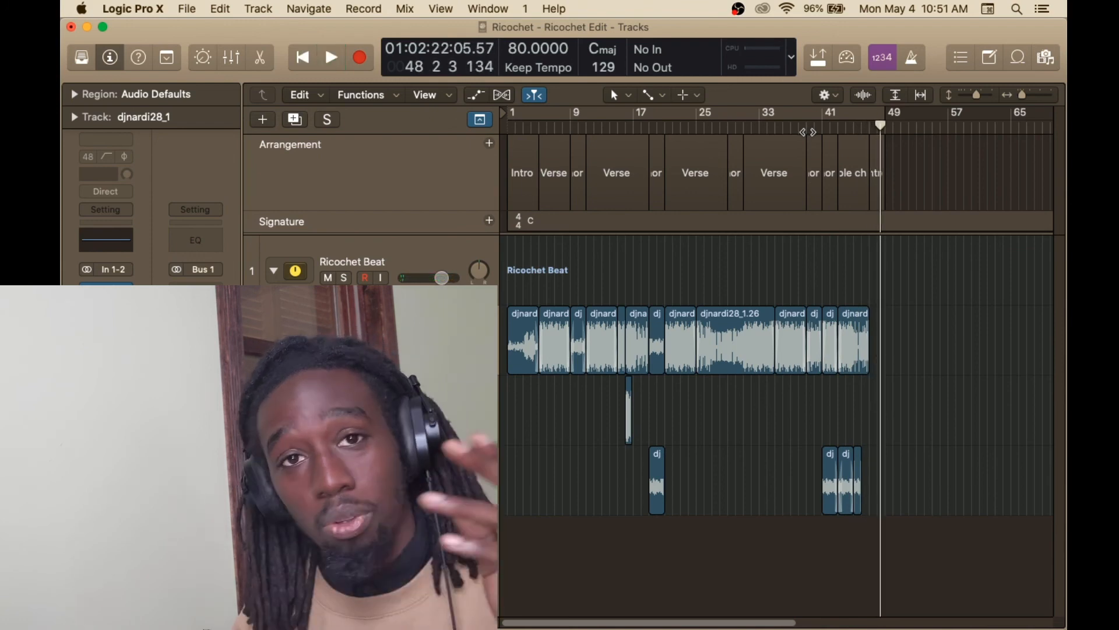